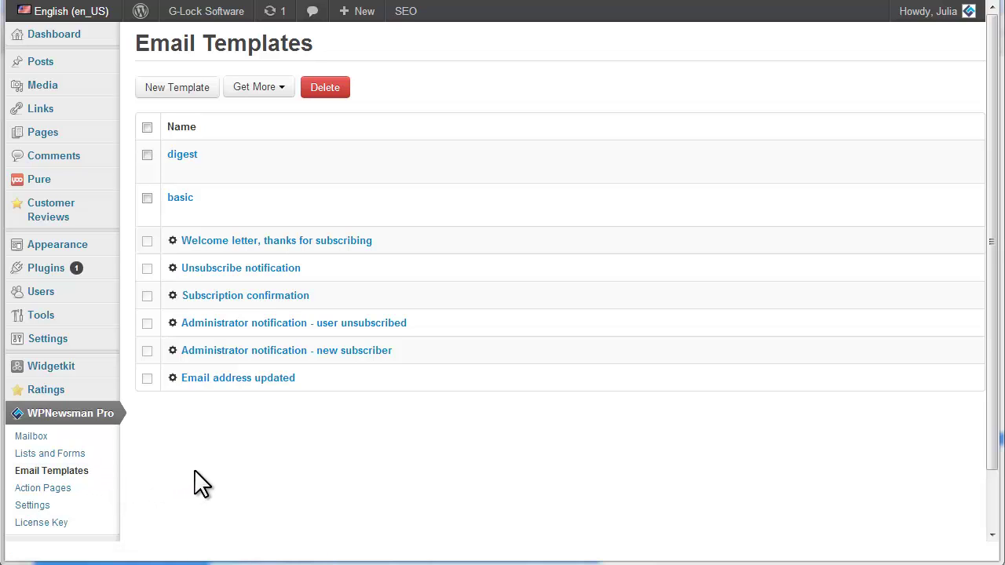
# - Delete 'Thank you for your subscription.' from the Welcome letter template and close it
pyautogui.click(319, 240)
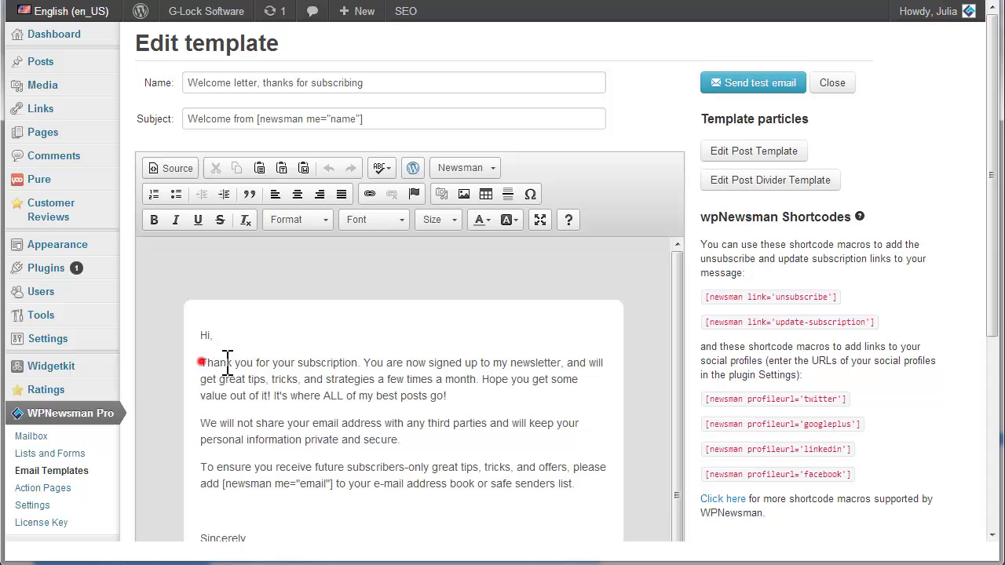
pyautogui.moveTo(201, 363); pyautogui.dragTo(361, 363)
pyautogui.press('Delete')
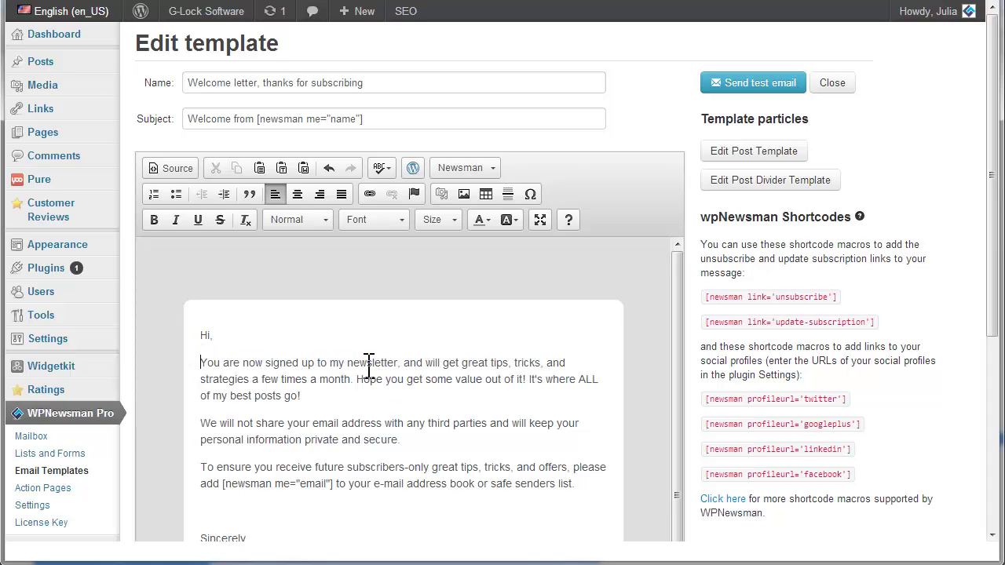
pyautogui.click(835, 92)
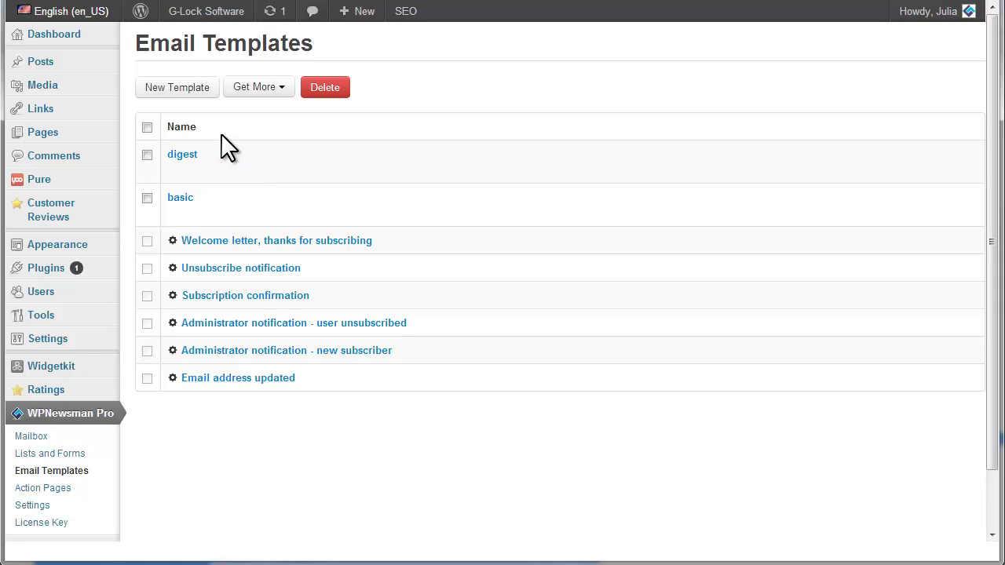
# - Create a new template and replace its default HTML source with the pasted Easter email code
pyautogui.click(198, 93)
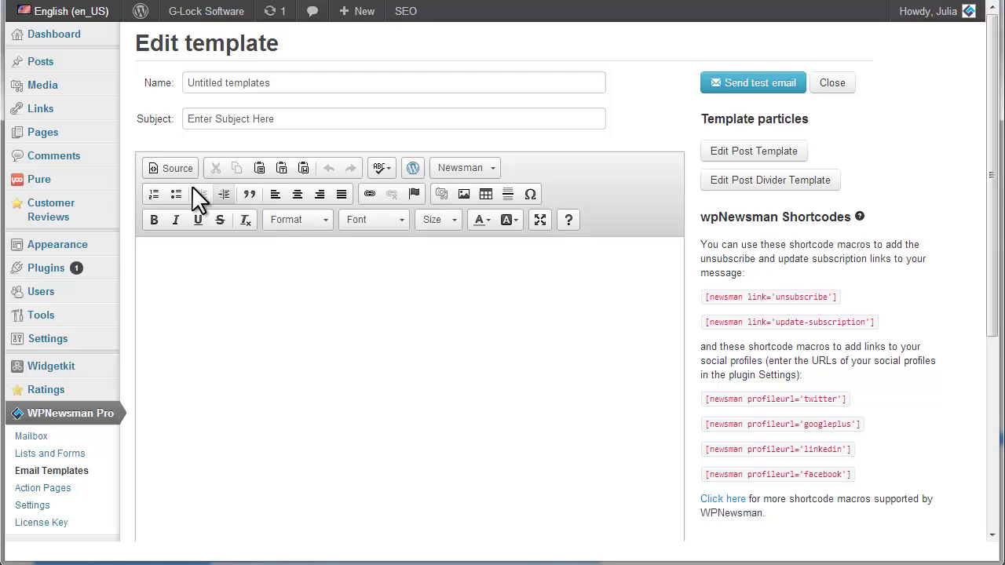
pyautogui.click(174, 170)
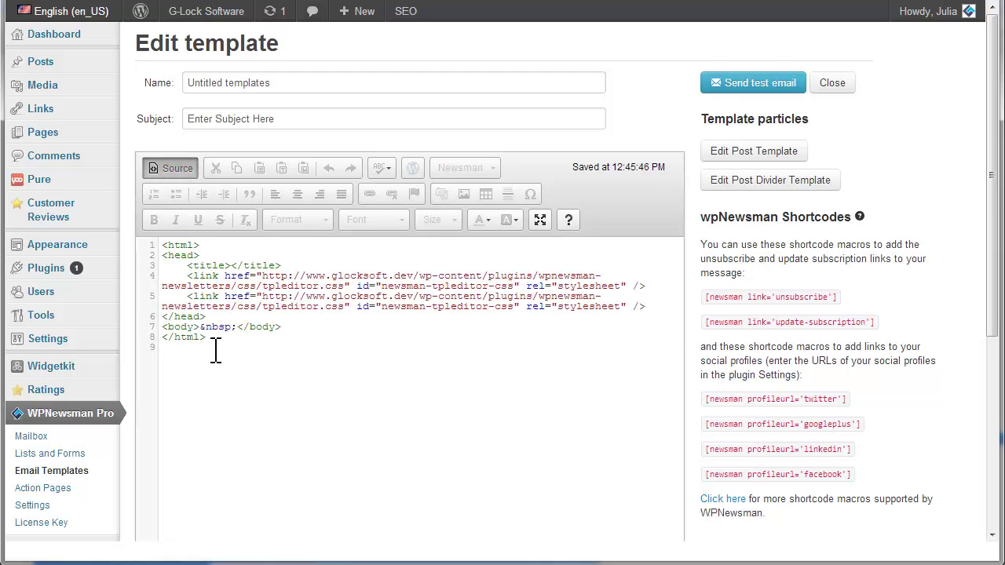
pyautogui.moveTo(215, 350); pyautogui.dragTo(150, 242)
pyautogui.press('Delete')
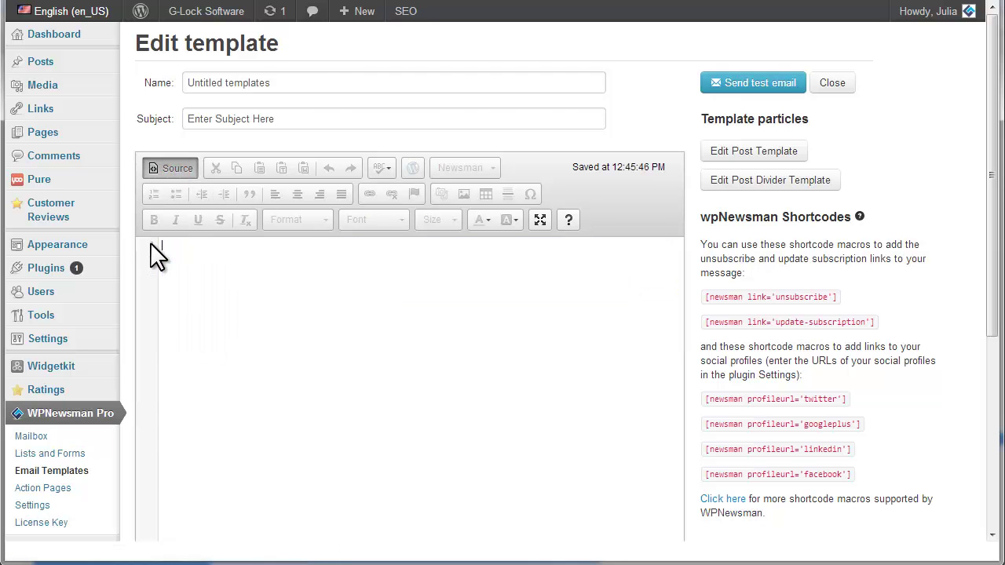
pyautogui.hotkey('ctrl', 'v')
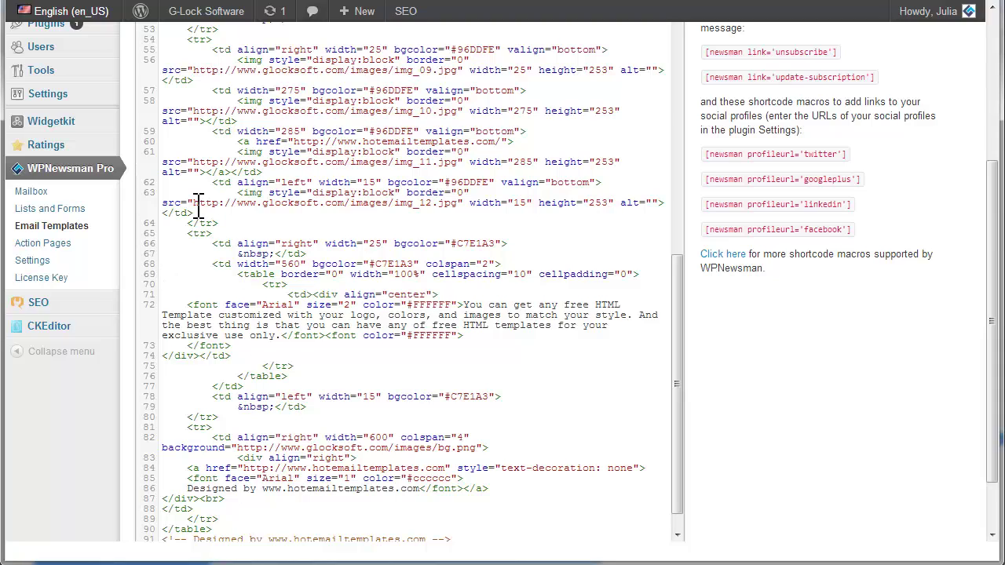
# - Check the pasted HTML, including the img_12.jpg image address, then review the rendered Easter design
pyautogui.moveTo(193, 203); pyautogui.dragTo(458, 203)
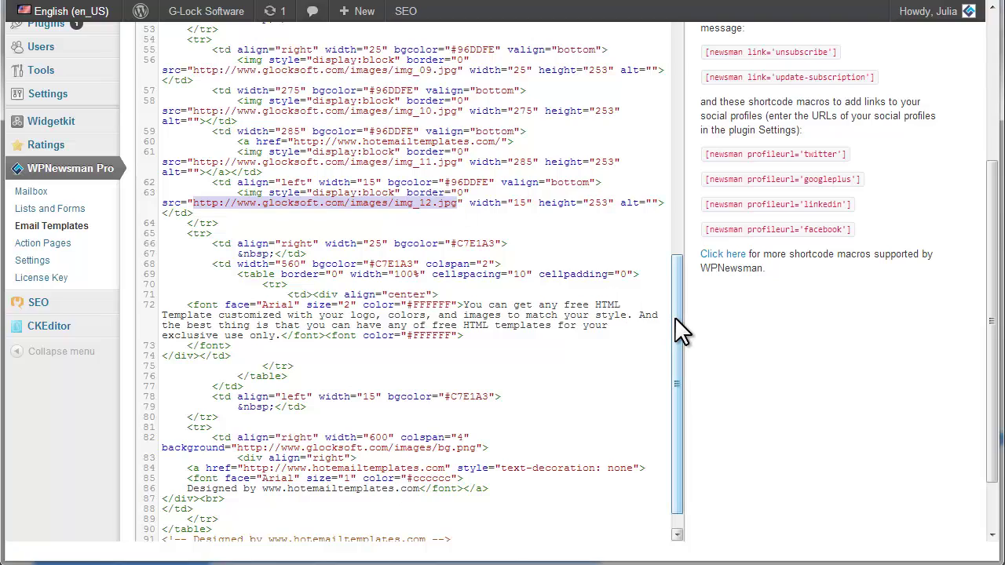
pyautogui.moveTo(674, 317); pyautogui.dragTo(679, 163)
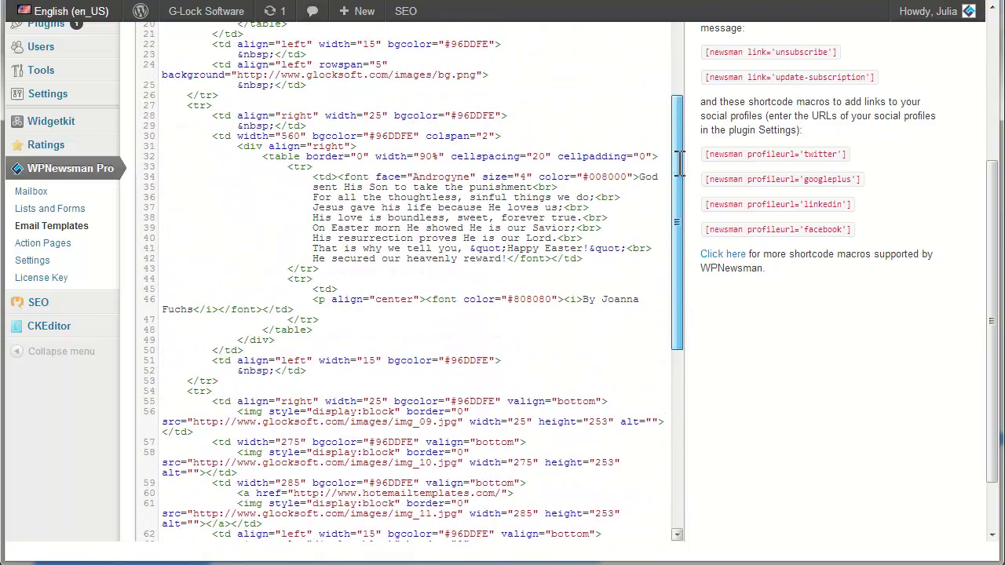
pyautogui.scroll(10, 491, 278)
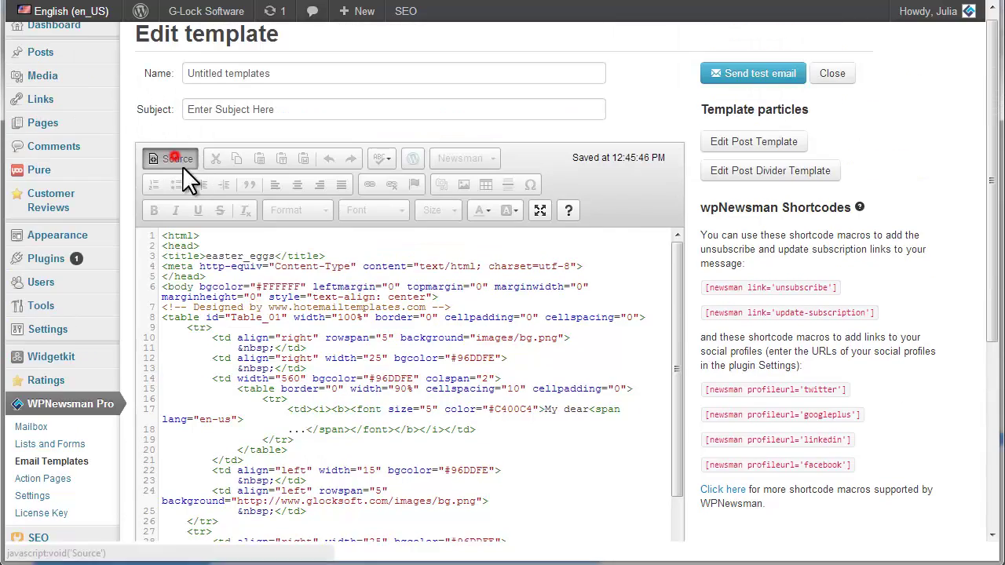
pyautogui.click(180, 163)
pyautogui.scroll(-2, 600, 433)
pyautogui.scroll(2, 600, 433)
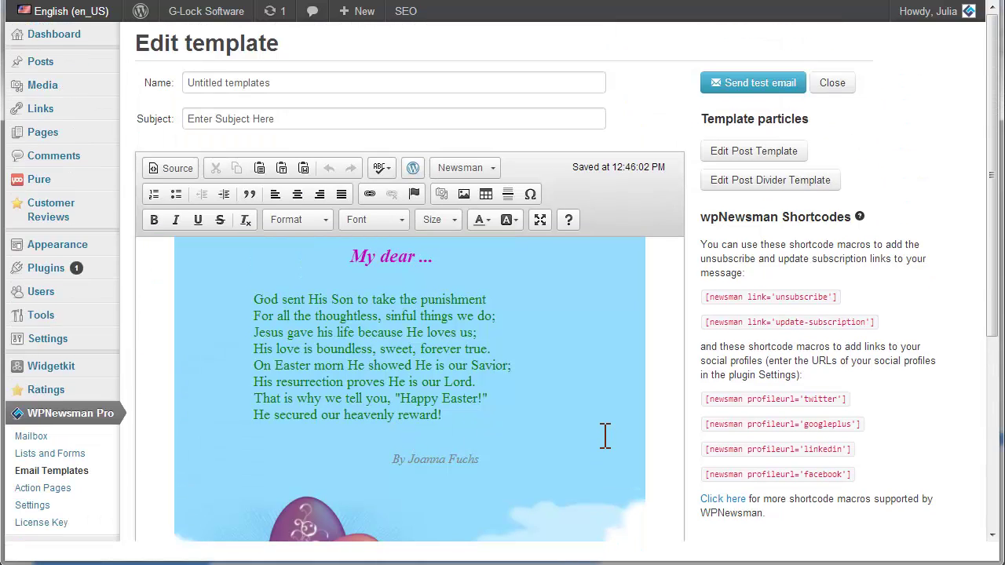
# - Download the eco template from the online gallery, adding Eco Right Sidebar, Left Sidebar and Full Width
pyautogui.click(833, 85)
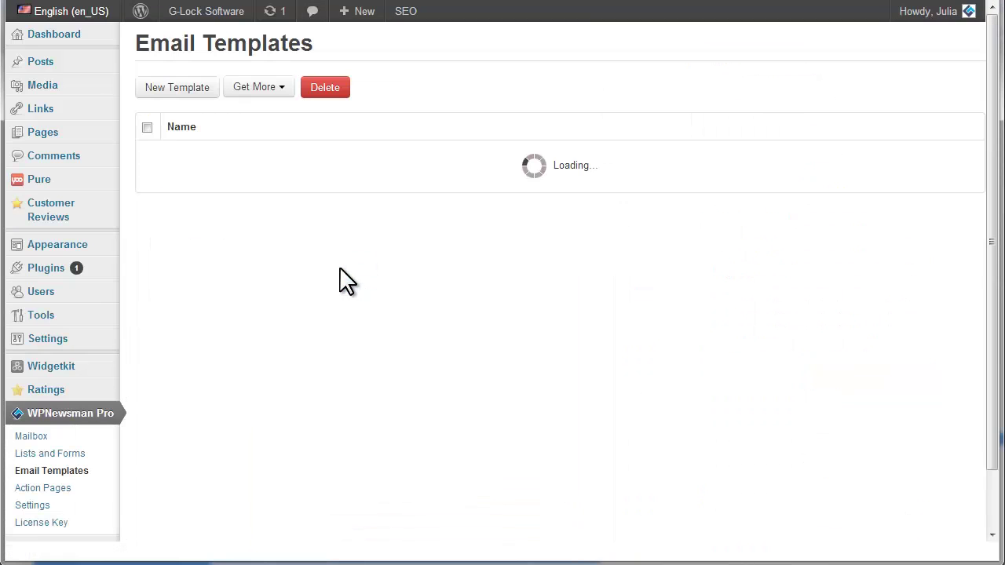
pyautogui.click(281, 88)
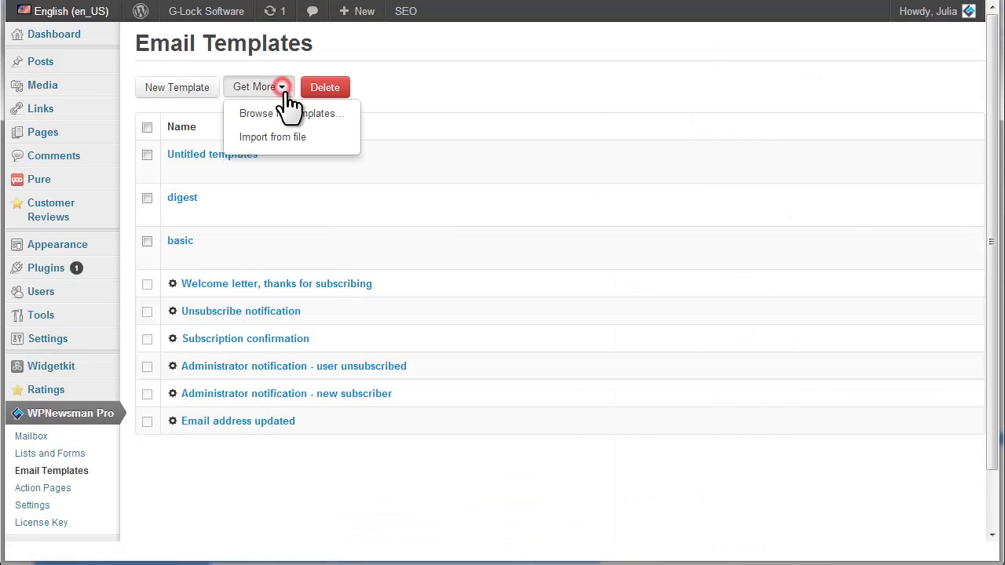
pyautogui.click(341, 113)
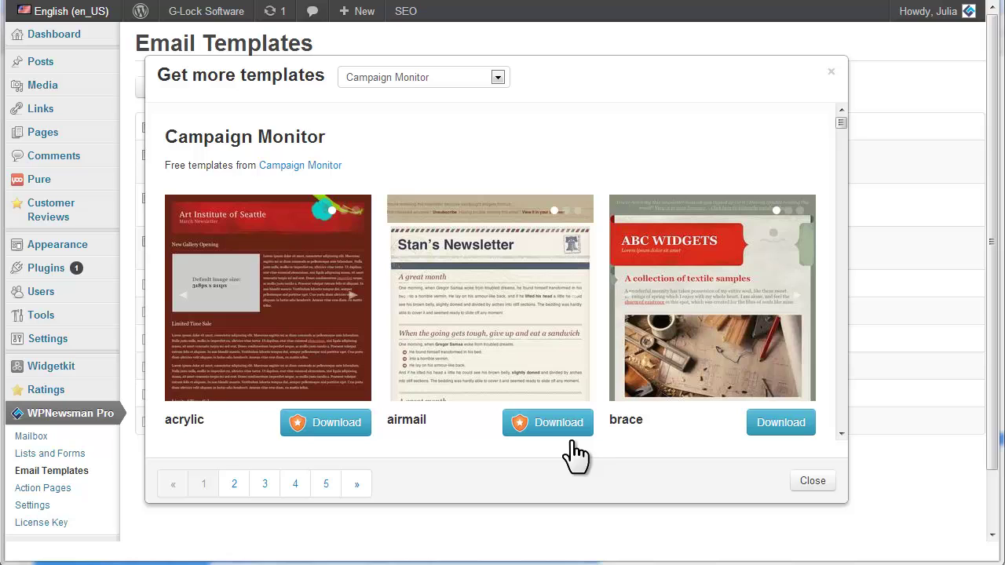
pyautogui.moveTo(837, 123); pyautogui.dragTo(839, 153)
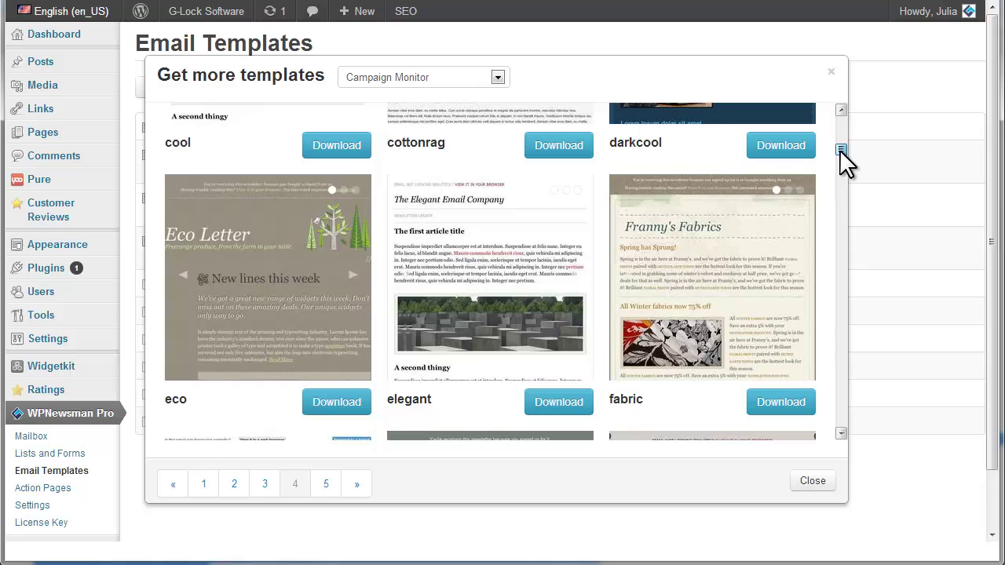
pyautogui.click(341, 403)
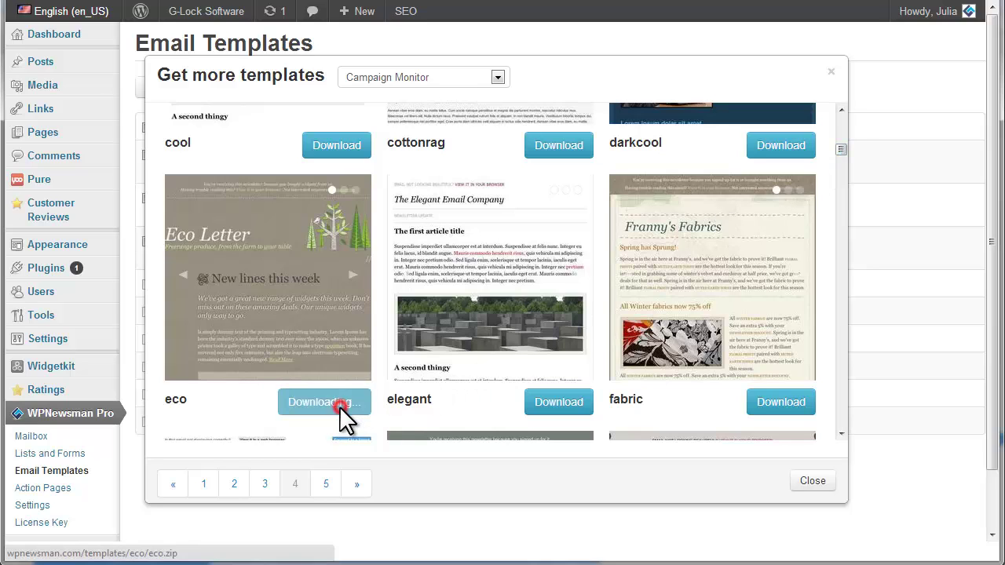
pyautogui.click(812, 481)
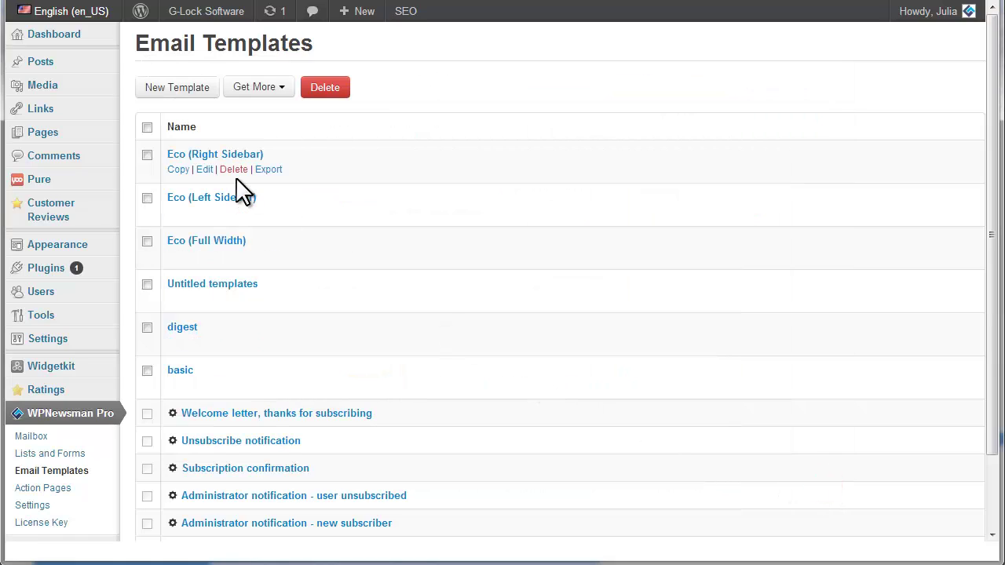
# - Import easter_eggs.zip from the computer as a new email template
pyautogui.click(283, 88)
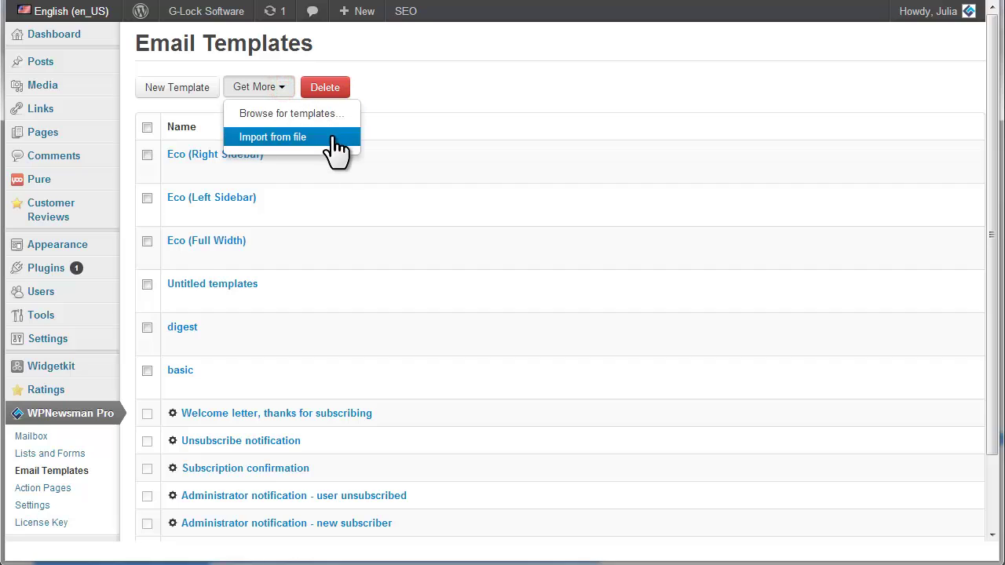
pyautogui.click(332, 138)
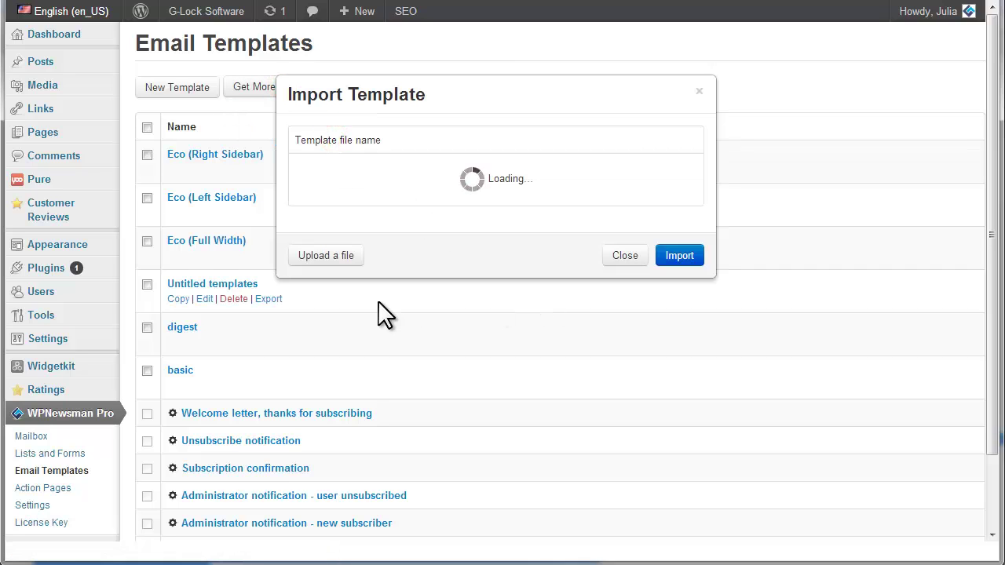
pyautogui.click(344, 259)
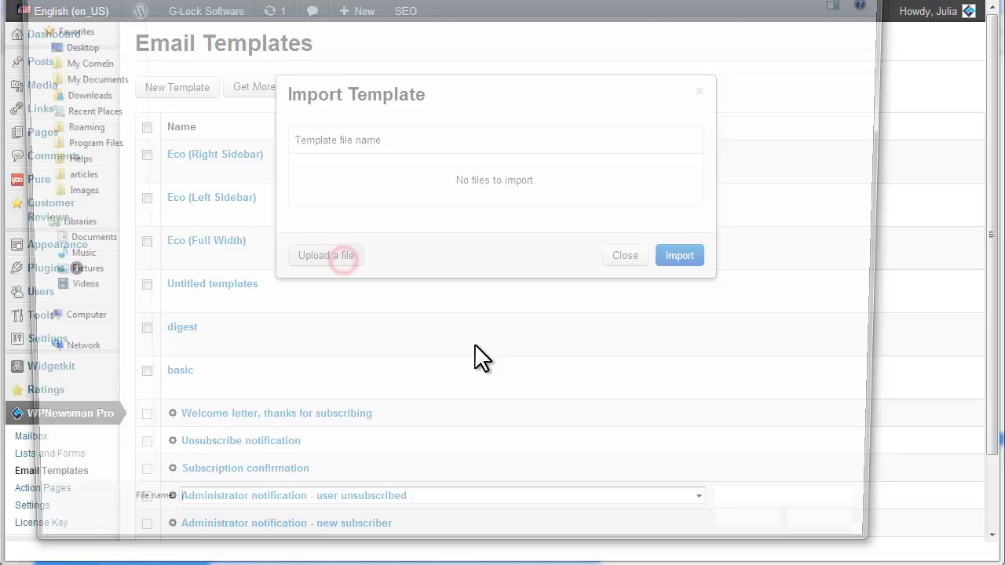
pyautogui.click(210, 256)
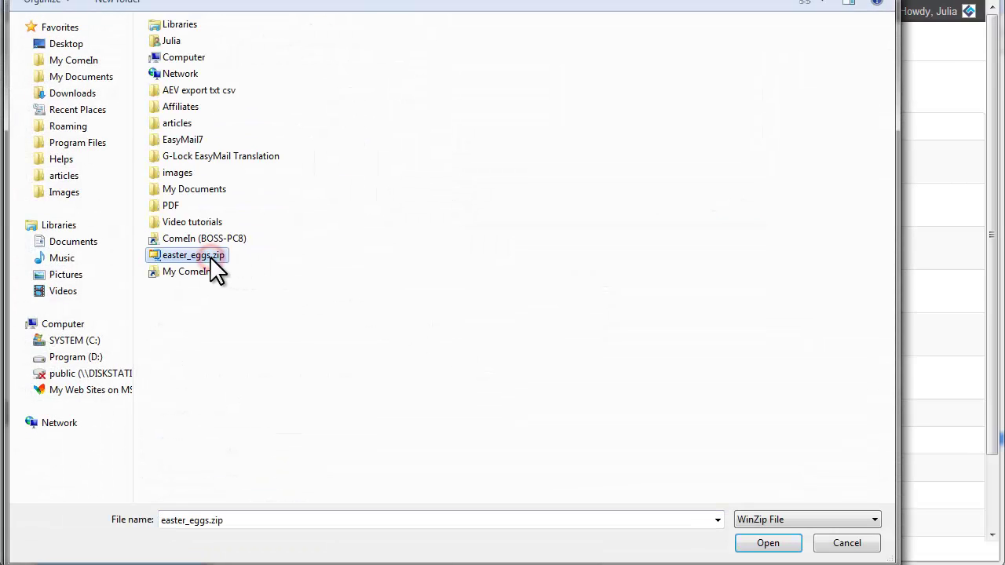
pyautogui.click(758, 546)
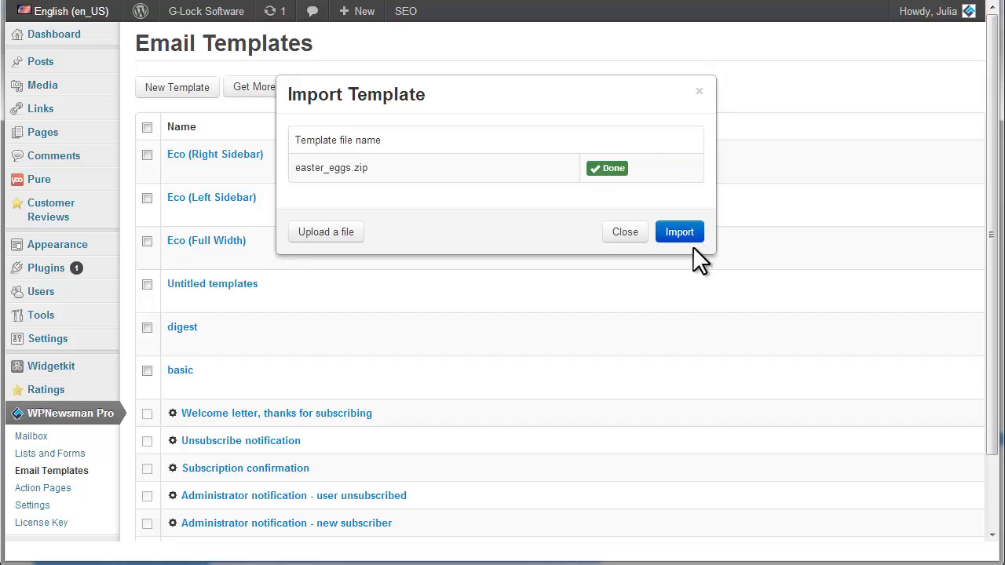
pyautogui.click(695, 252)
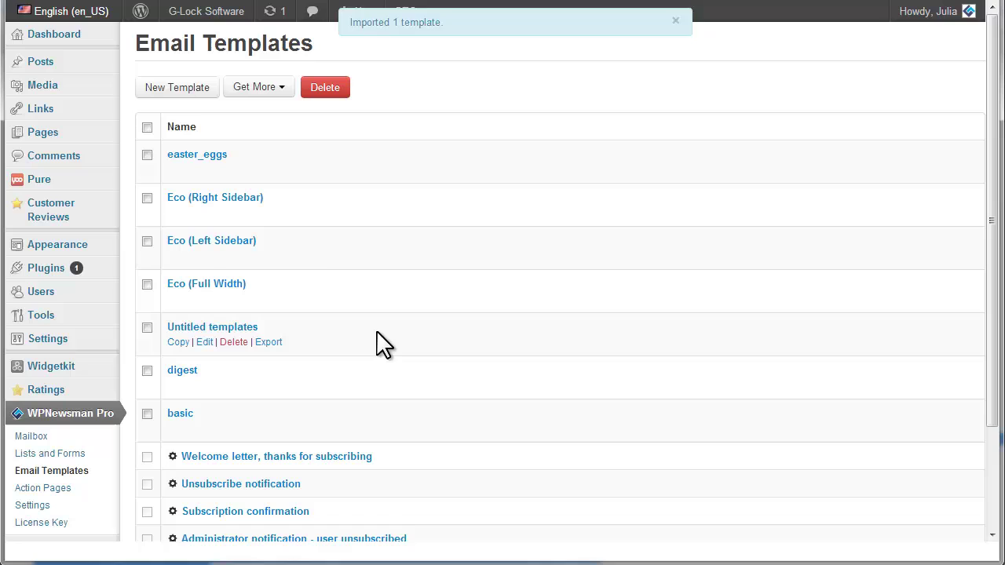
# - In the easter_eggs template, delete the 'My dear ...' heading and the eight-line Easter poem
pyautogui.click(196, 161)
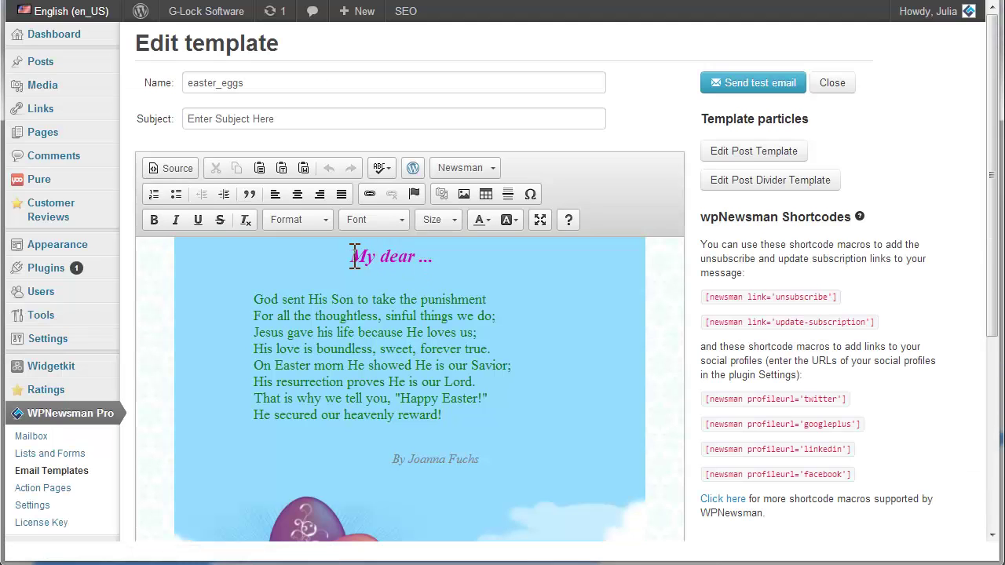
pyautogui.moveTo(352, 255); pyautogui.dragTo(437, 259)
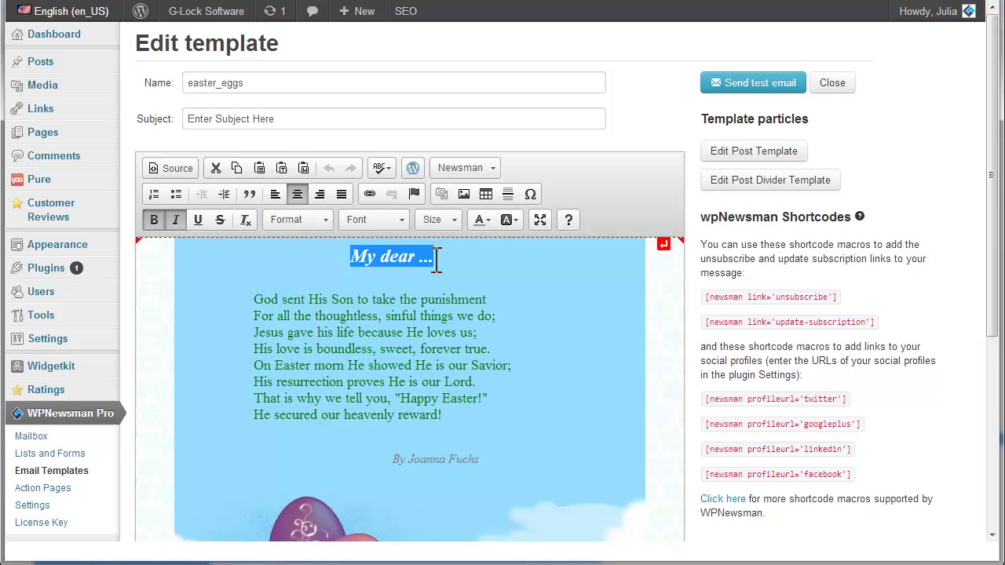
pyautogui.press('Delete')
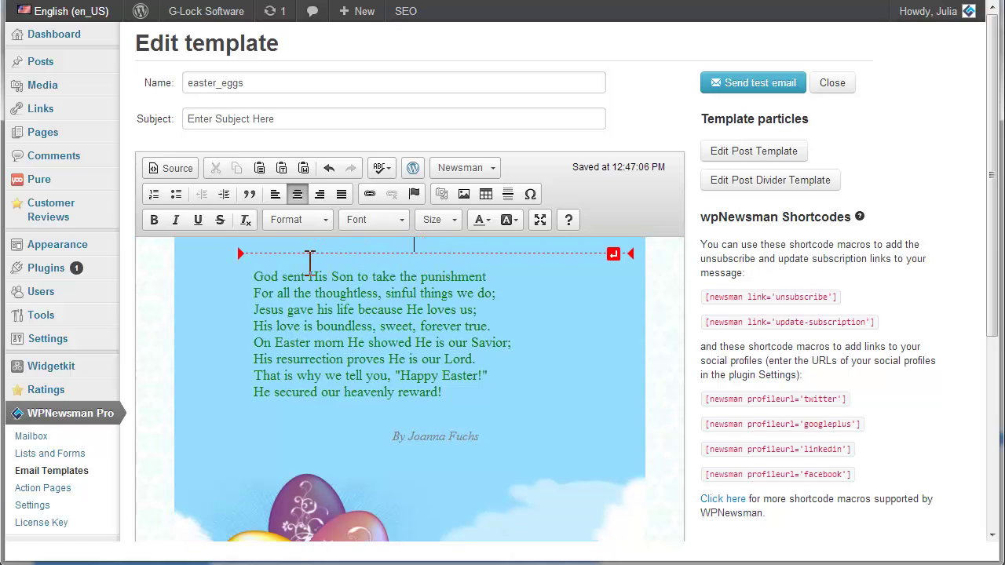
pyautogui.click(260, 276)
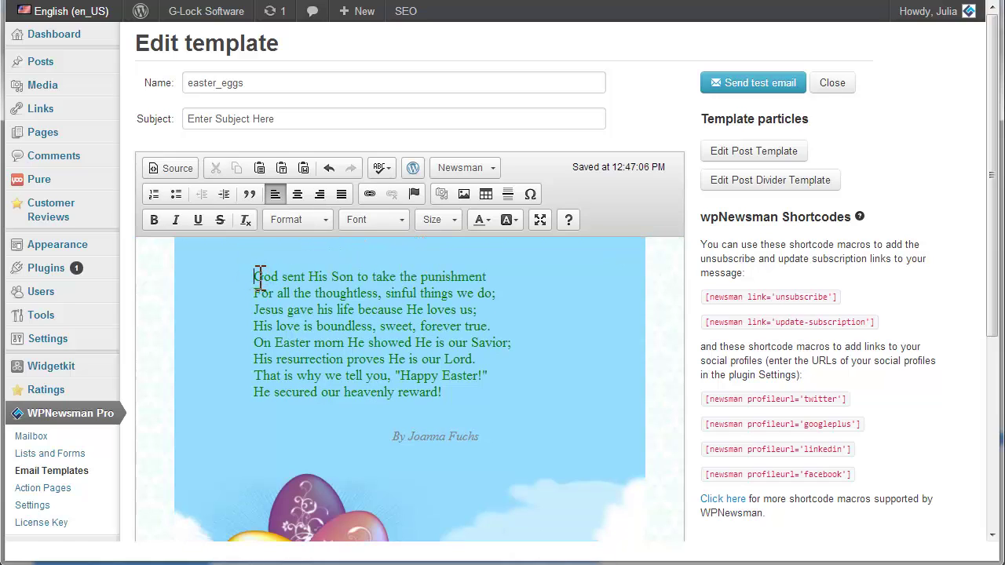
pyautogui.keyDown('shift'); pyautogui.click(444, 392); pyautogui.keyUp('shift')
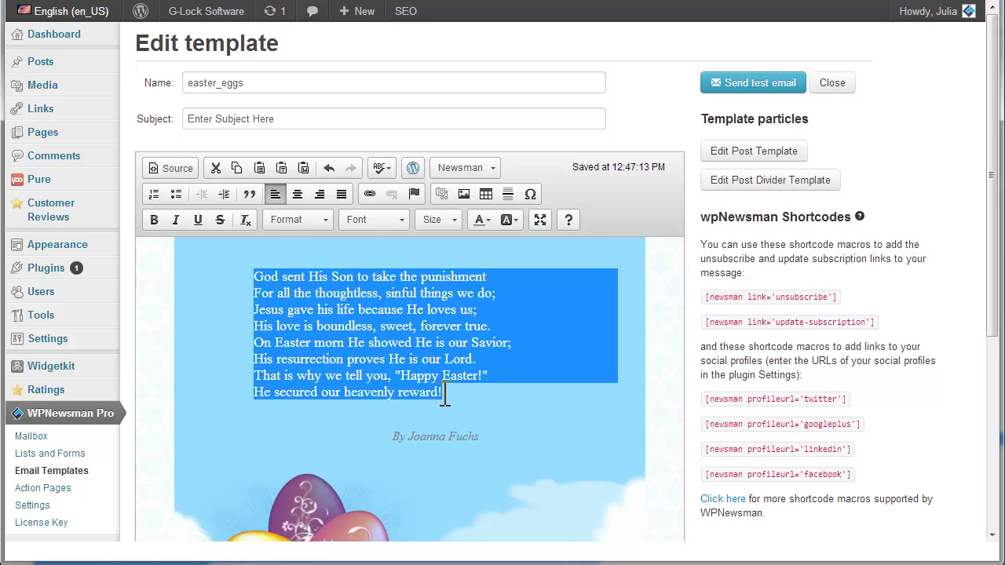
pyautogui.press('Delete')
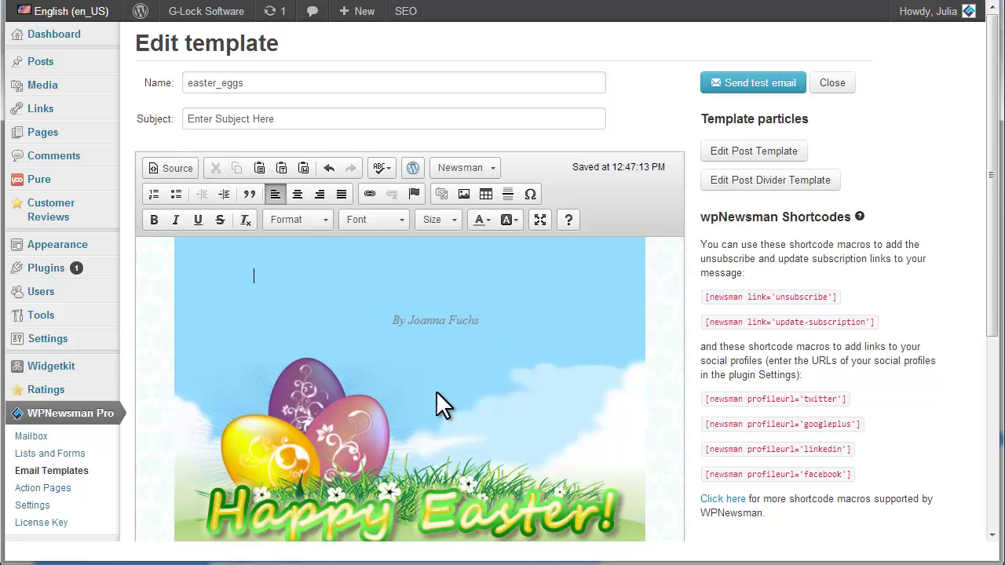
# - Add a 'Hi,' greeting and Unsubscribe | Update Subscription | View email online footer links
pyautogui.write('H')
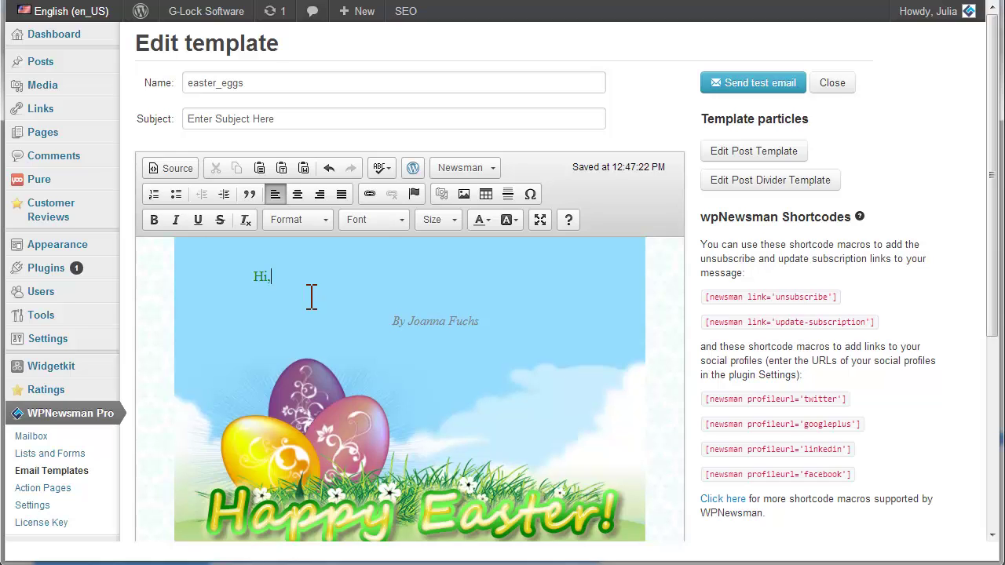
pyautogui.write('i,')
pyautogui.press('Return')
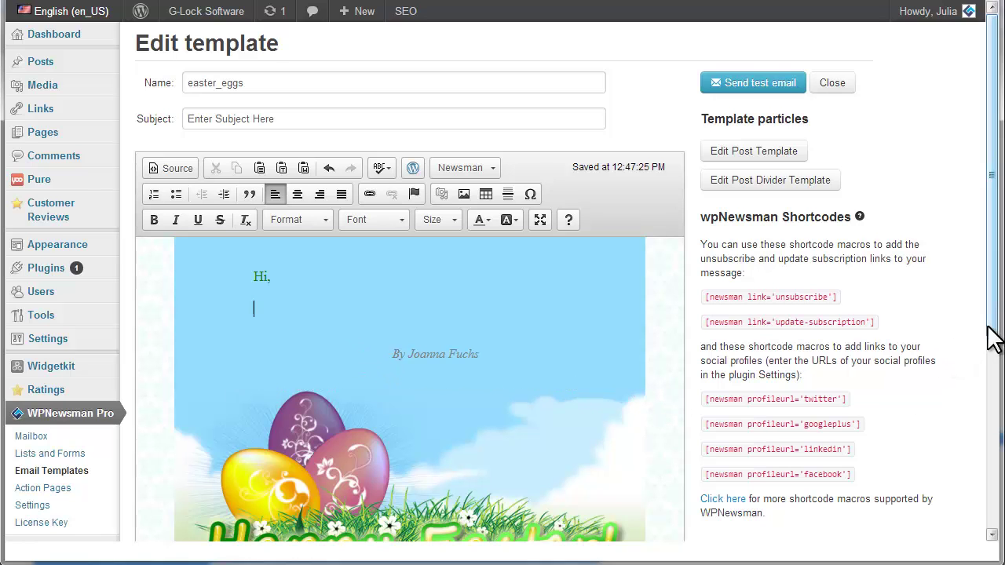
pyautogui.moveTo(993, 337); pyautogui.dragTo(987, 410)
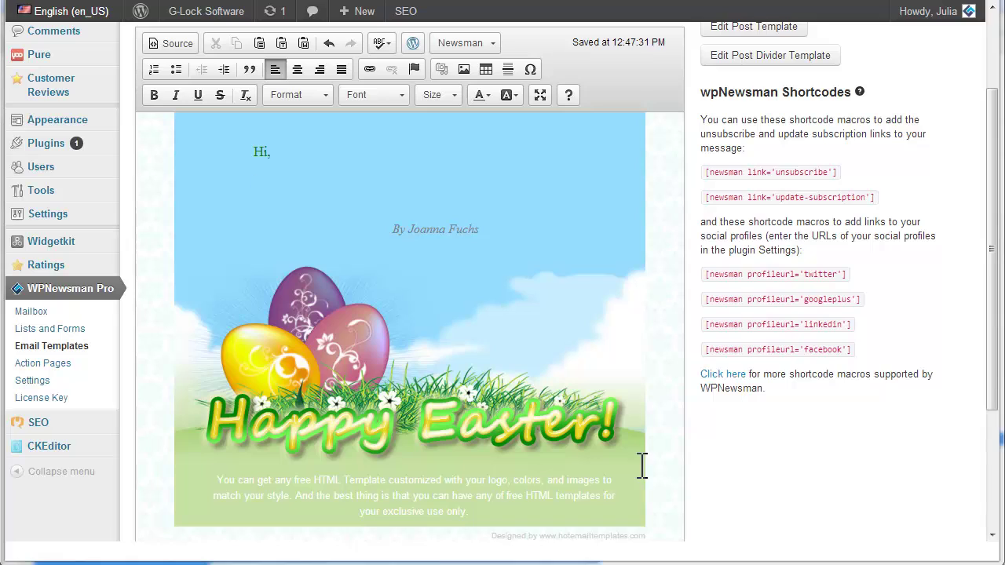
pyautogui.click(490, 514)
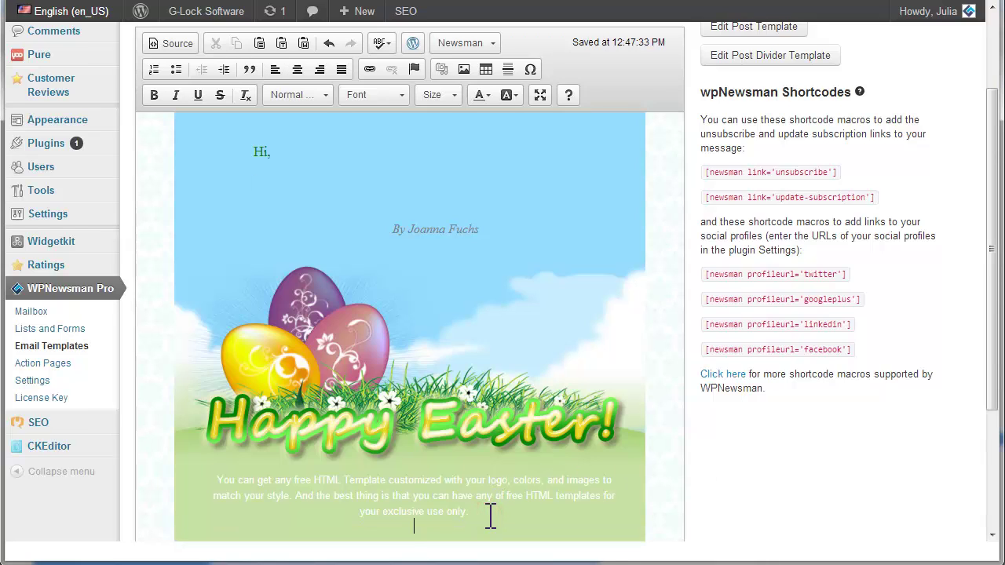
pyautogui.click(493, 44)
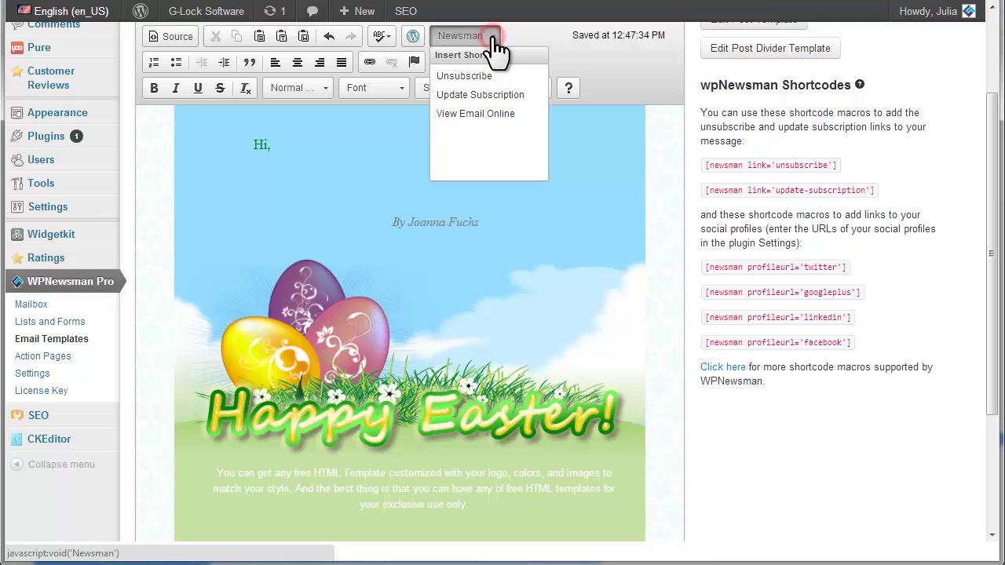
pyautogui.click(497, 74)
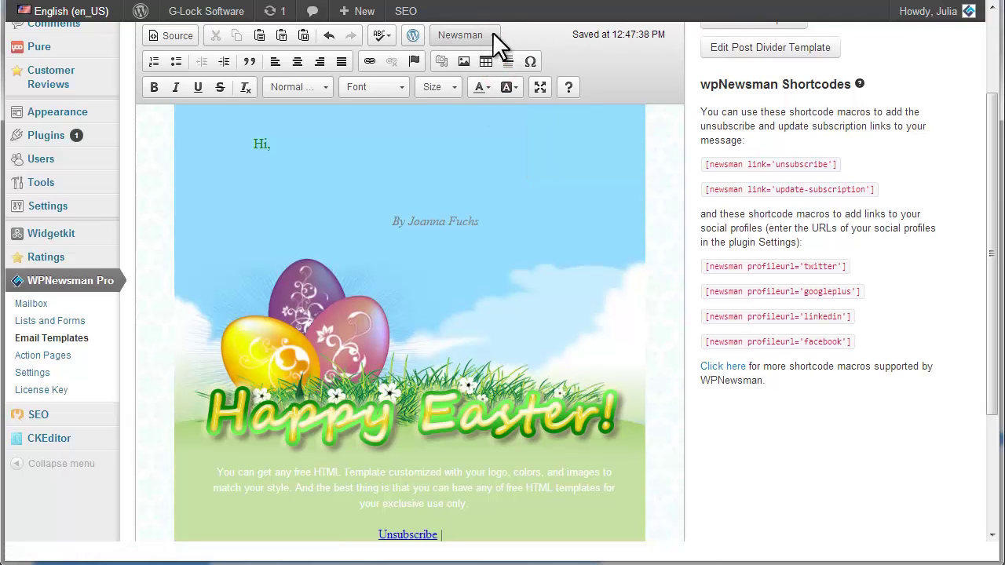
pyautogui.click(492, 35)
pyautogui.click(522, 93)
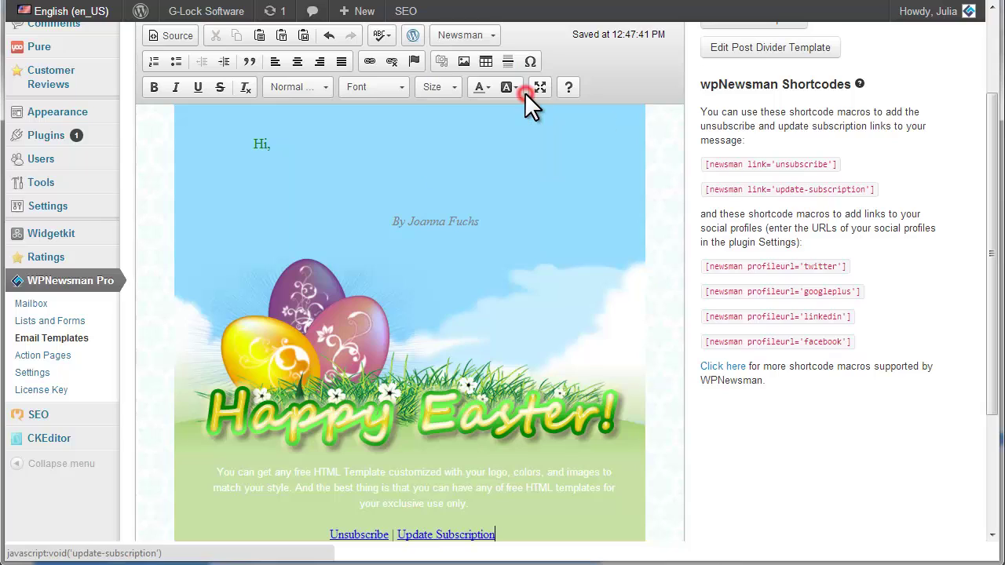
pyautogui.write('|')
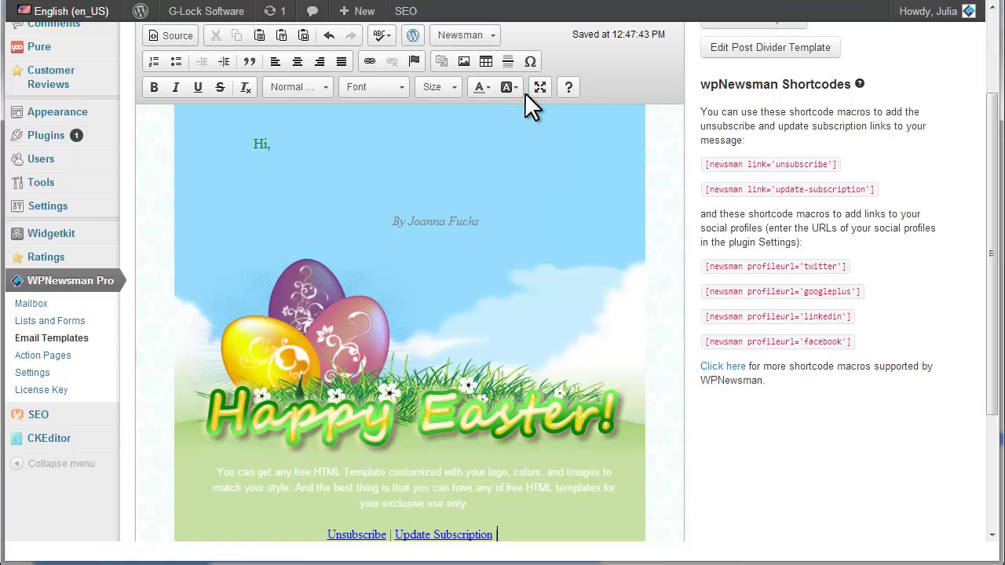
pyautogui.click(493, 35)
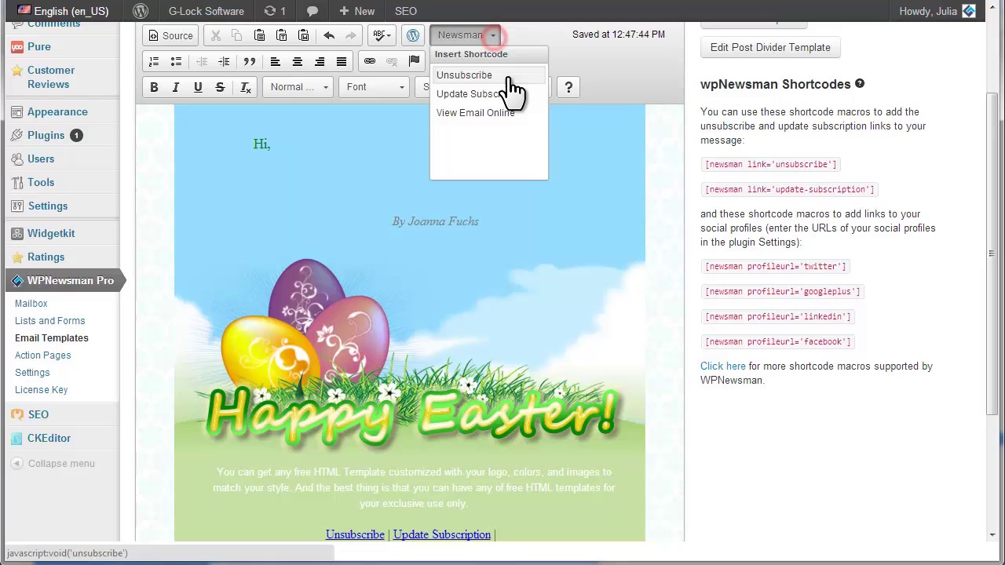
pyautogui.click(522, 112)
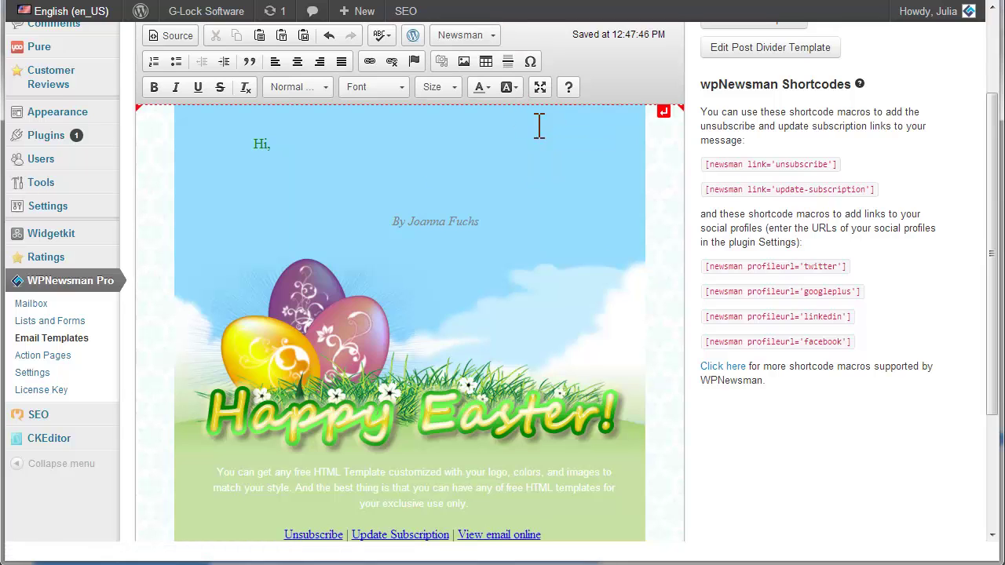
# - Remove the poem author's byline and close the easter_eggs template
pyautogui.scroll(1, 748, 454)
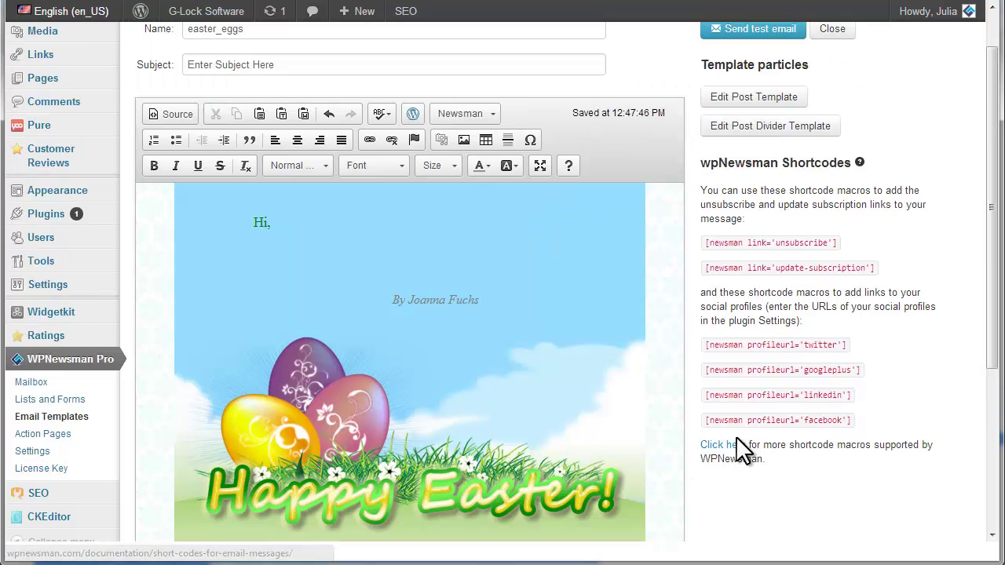
pyautogui.moveTo(395, 300); pyautogui.dragTo(487, 308)
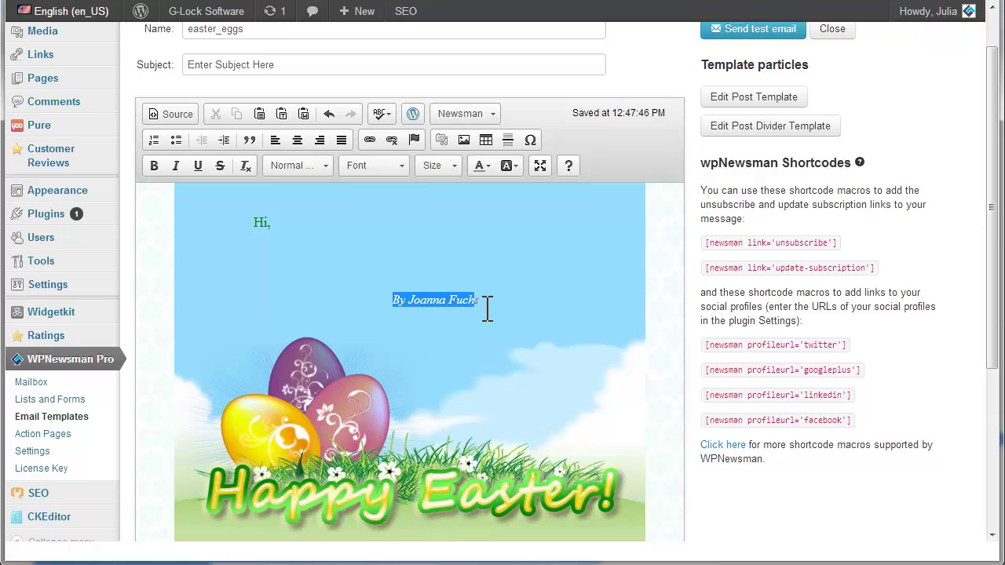
pyautogui.press('Delete')
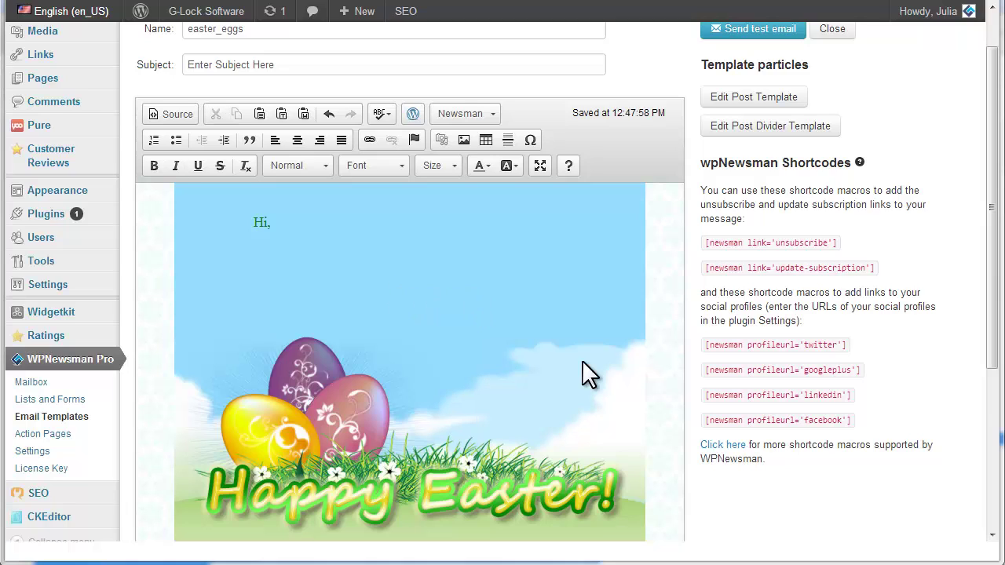
pyautogui.click(840, 35)
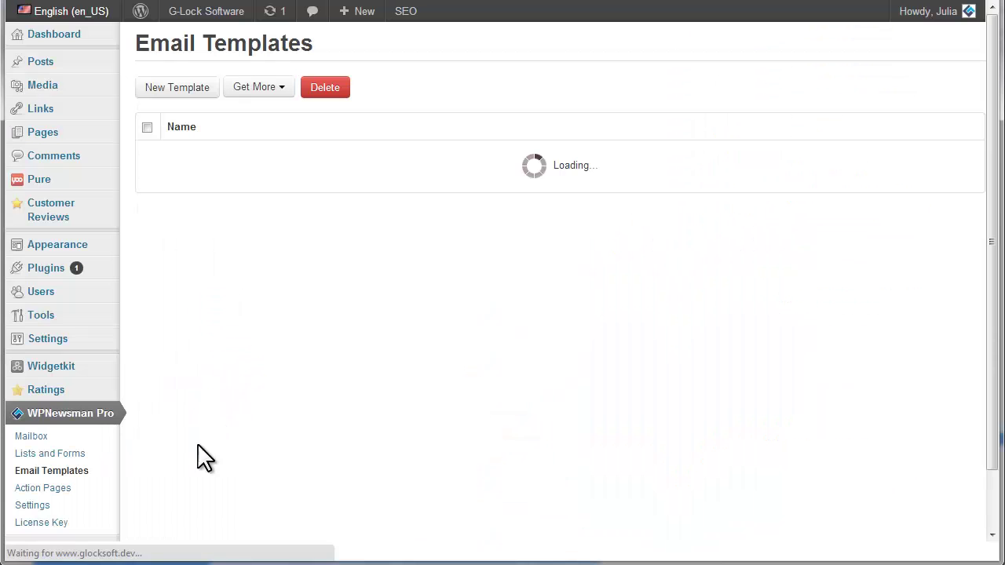
# - Start a quick message in the Mailbox with the body 'Hi,' and 'This is my new message.'
pyautogui.click(35, 438)
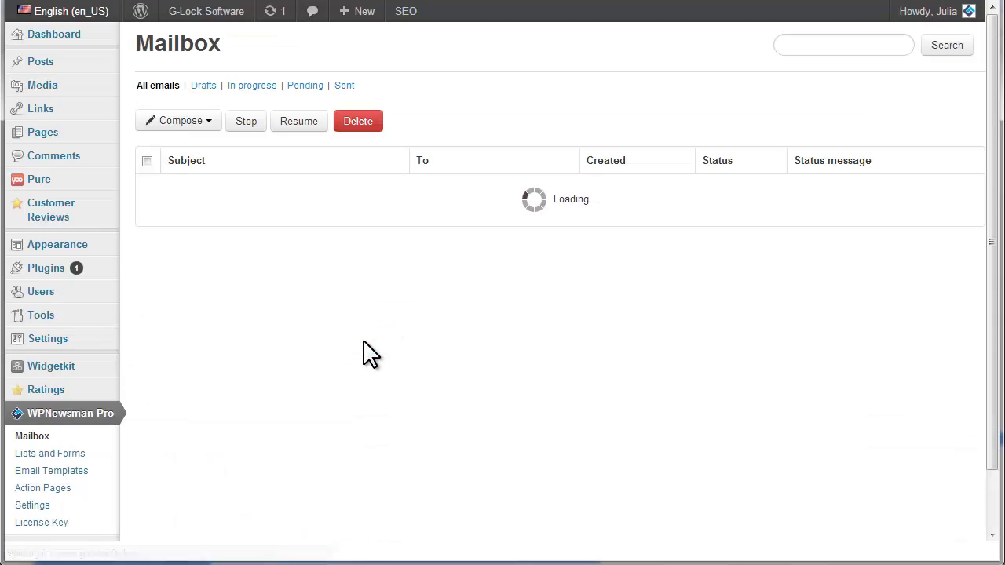
pyautogui.click(209, 123)
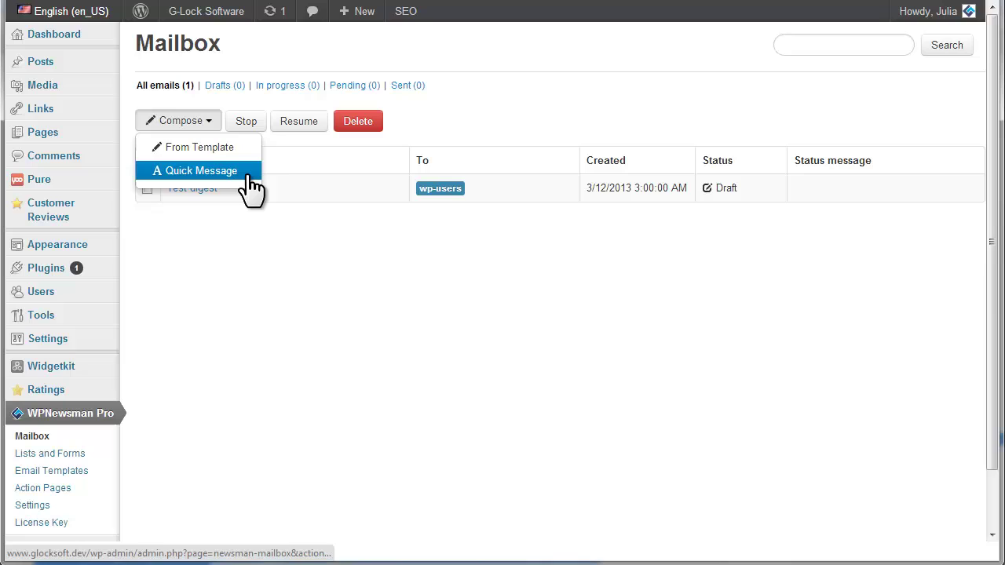
pyautogui.click(246, 172)
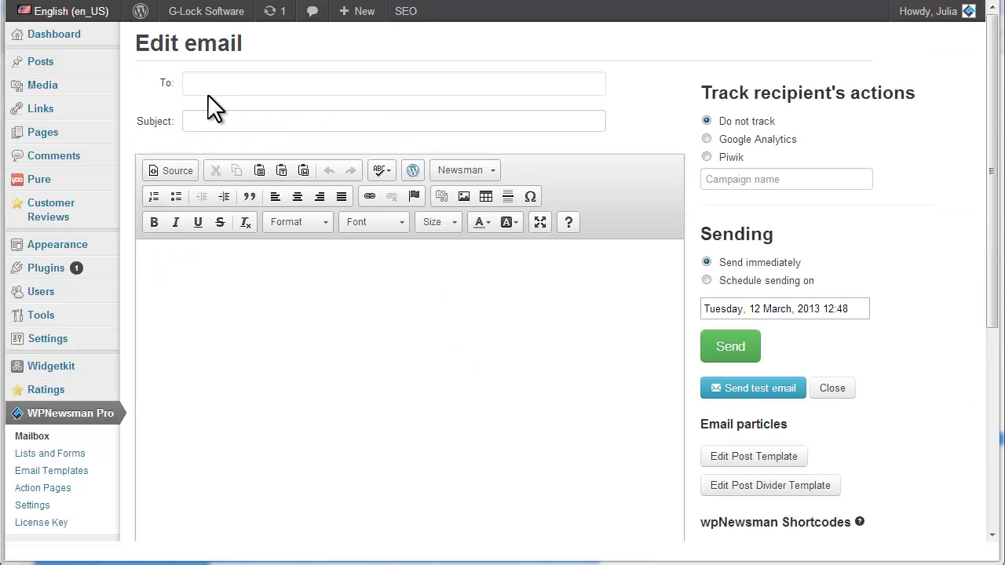
pyautogui.click(203, 267)
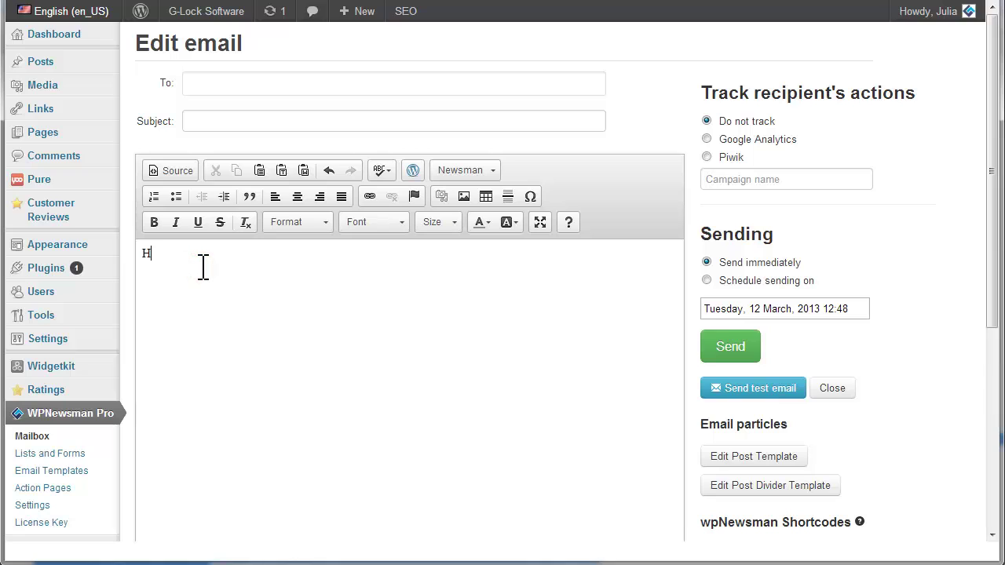
pyautogui.write('Hi,')
pyautogui.press('Return')
pyautogui.write('This is my new message.')
# - Address the message to the default list with subject 'New message' and close it
pyautogui.click(393, 83)
pyautogui.write('default')
pyautogui.click(392, 121)
pyautogui.write('New message')
pyautogui.click(830, 393)
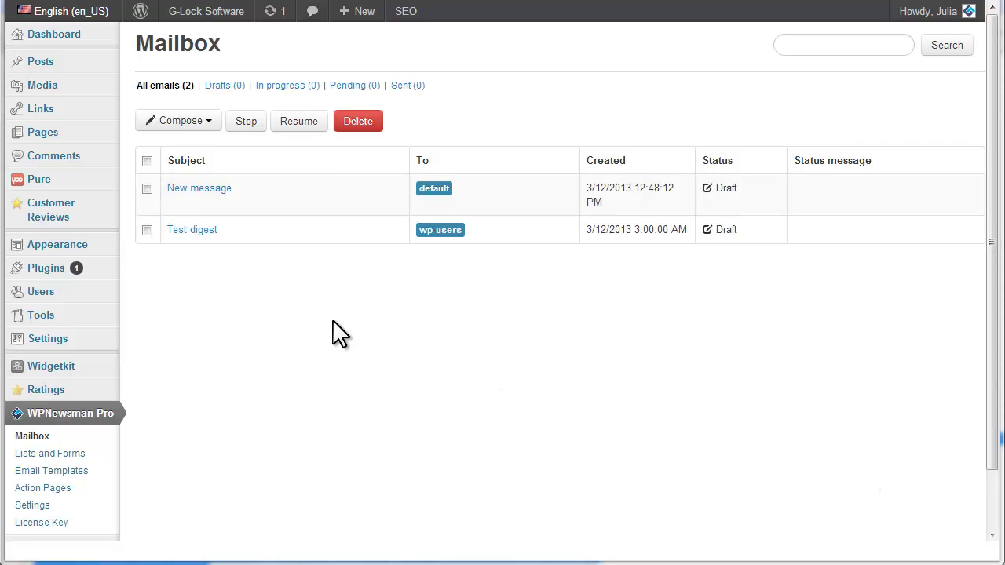
# - Compose a new email from the easter_eggs template and add an empty line after 'Hi,'
pyautogui.click(208, 121)
pyautogui.click(247, 148)
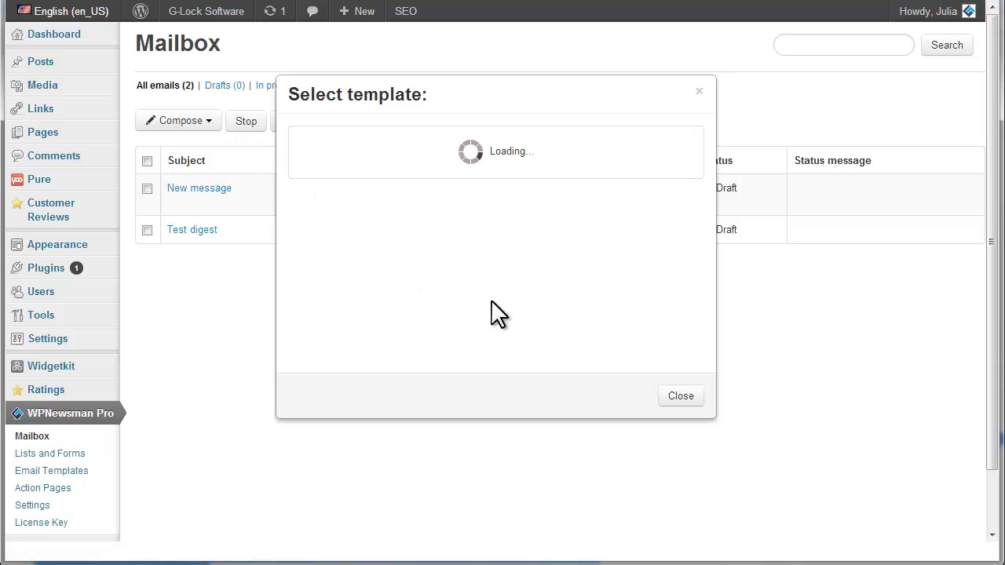
pyautogui.click(324, 141)
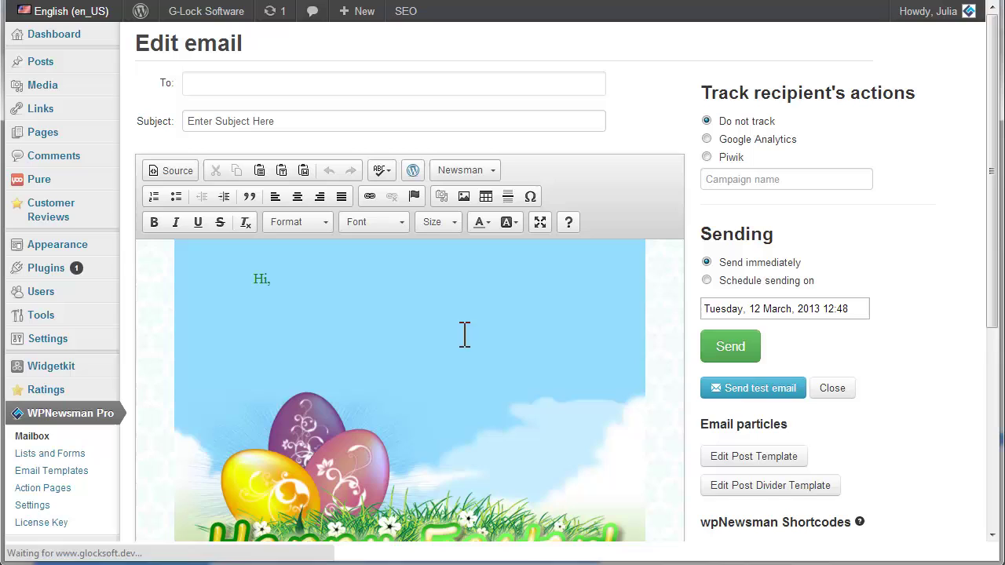
pyautogui.click(284, 281)
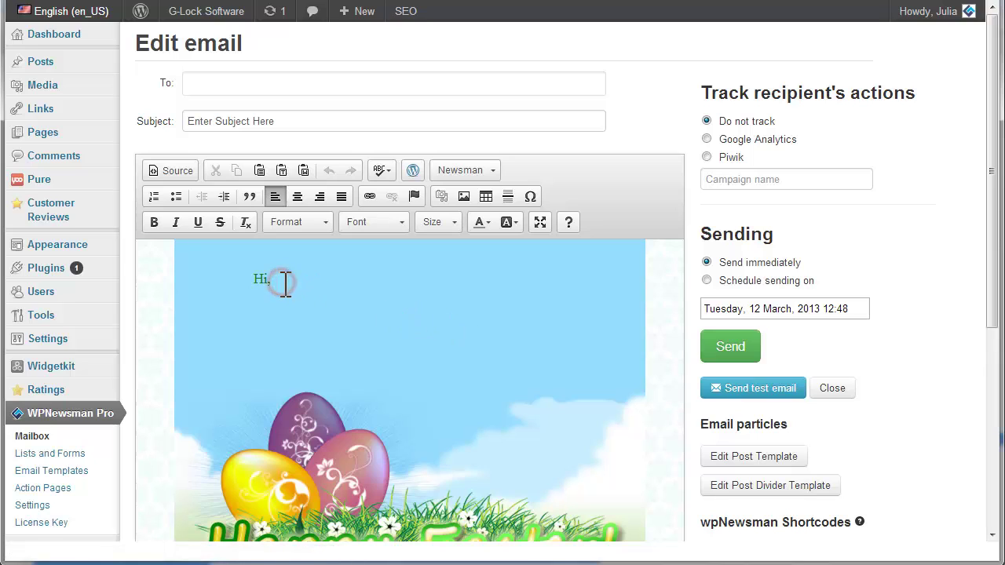
pyautogui.press('Return')
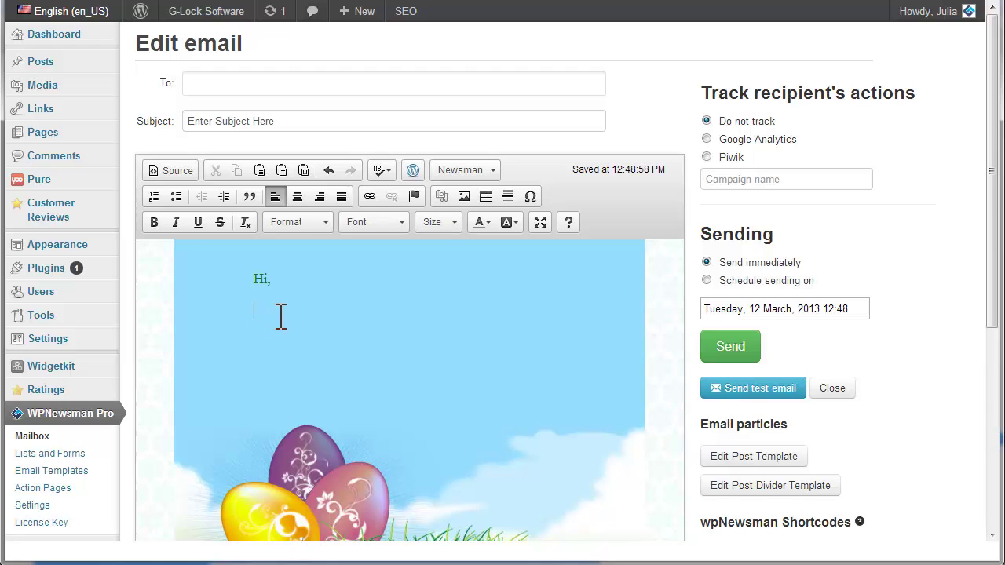
# - Insert the John Smallman, Nigel Farage, Best Formula for Writing Subject Lines and How to Send Bulk Emails posts
pyautogui.click(419, 176)
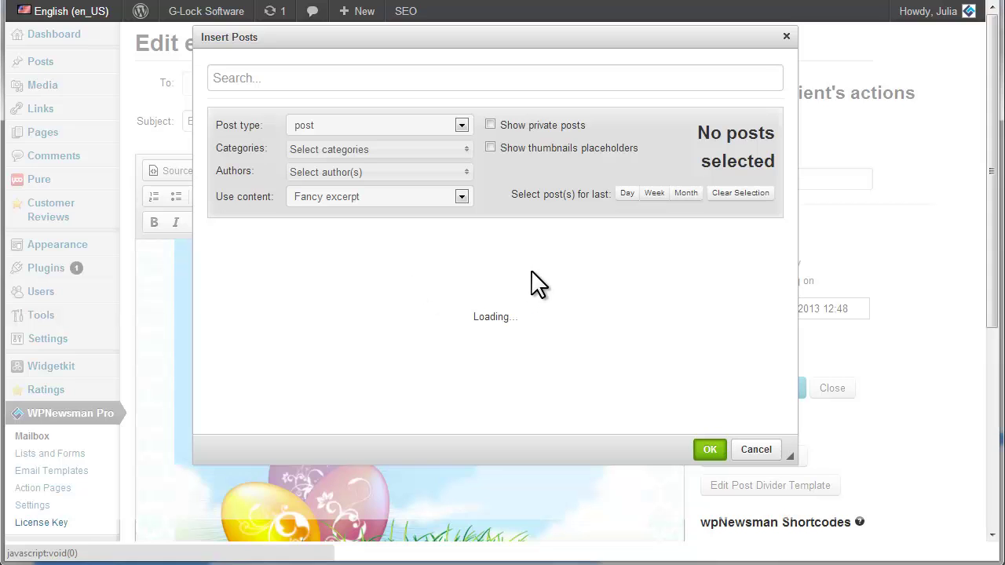
pyautogui.click(605, 271)
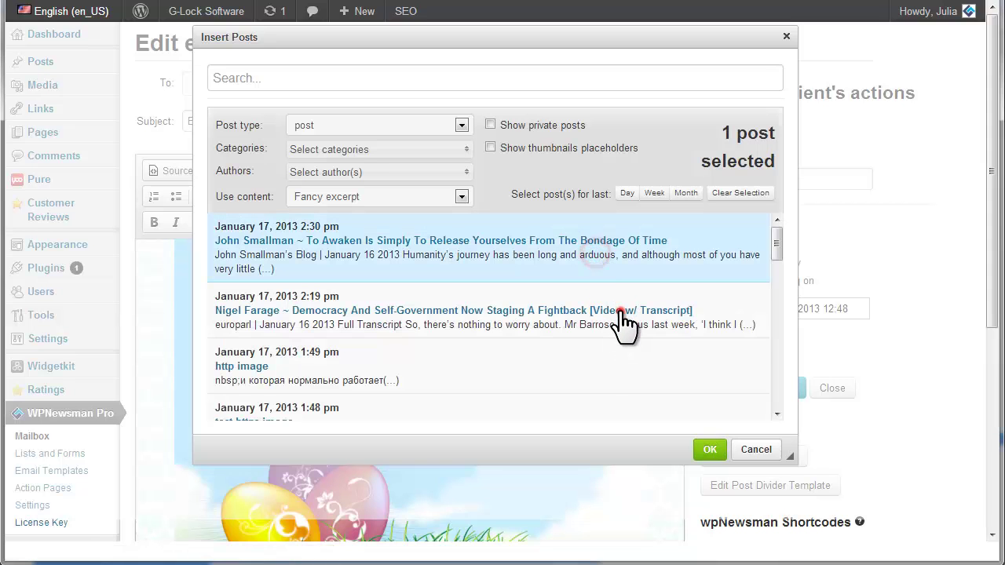
pyautogui.click(623, 323)
pyautogui.scroll(-3, 529, 359)
pyautogui.click(530, 356)
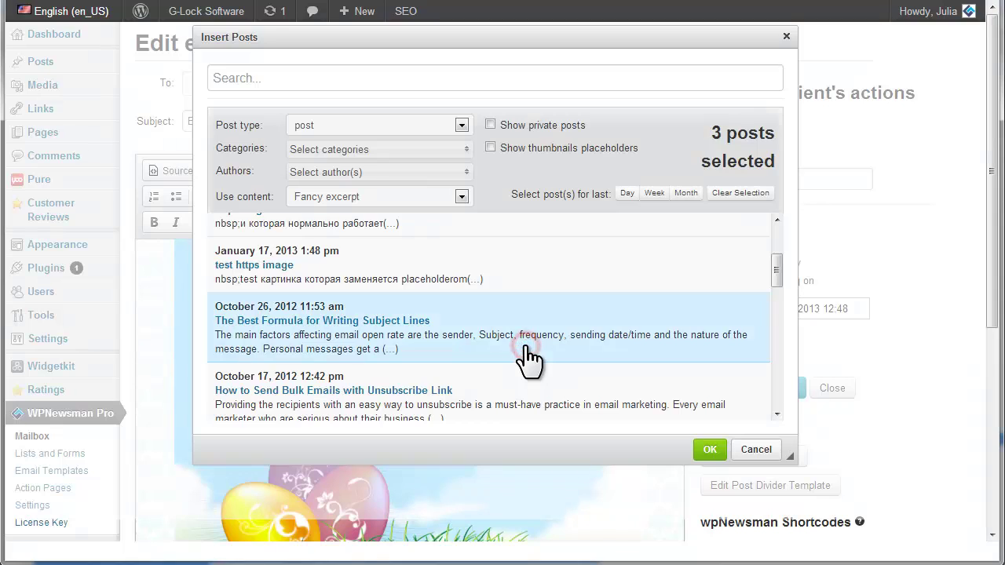
pyautogui.click(534, 395)
pyautogui.click(701, 453)
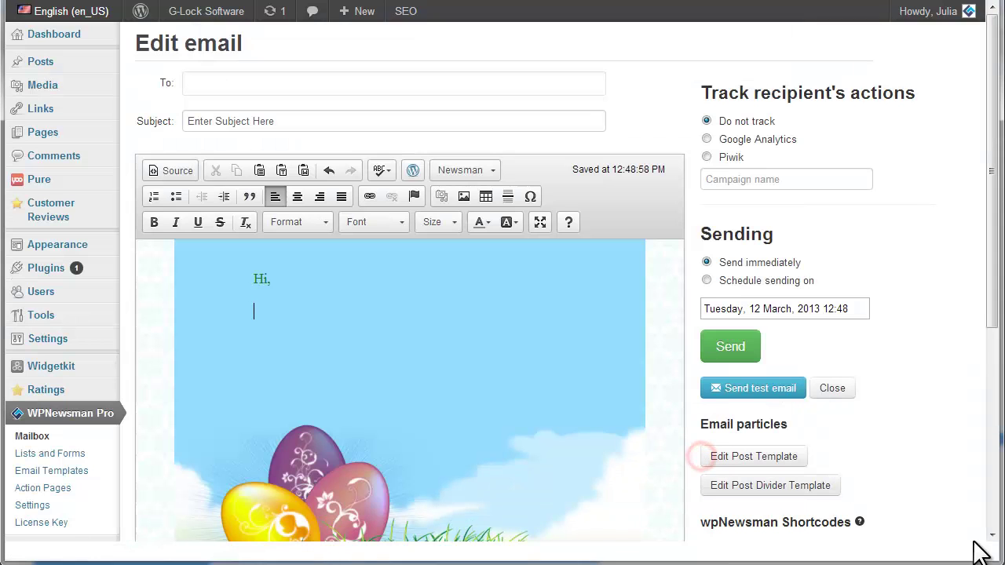
# - Delete the Nigel Farage post's image and the table cell holding the Zemanta image
pyautogui.scroll(-3, 553, 412)
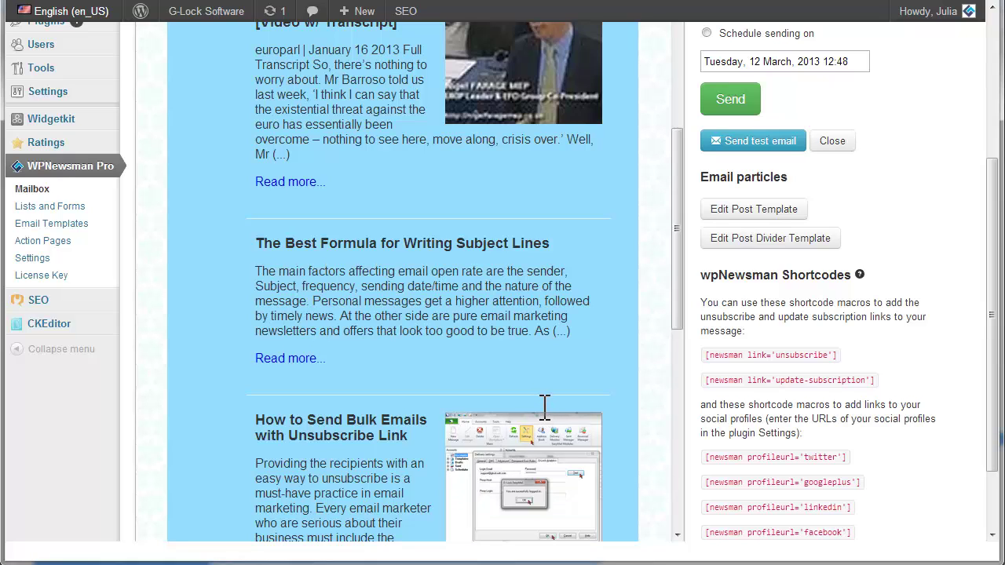
pyautogui.scroll(3, 545, 406)
pyautogui.click(521, 345)
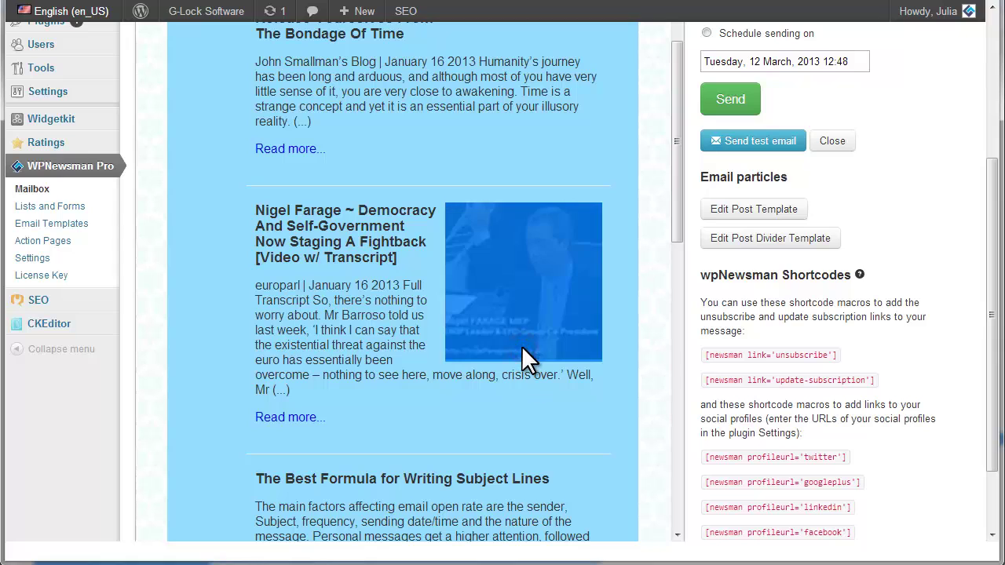
pyautogui.press('Delete')
pyautogui.scroll(5, 525, 353)
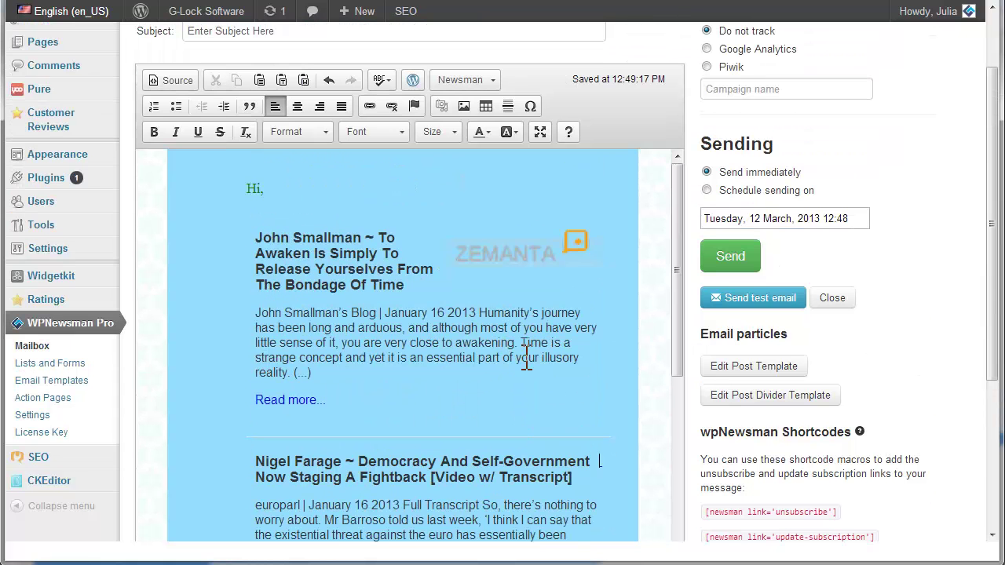
pyautogui.click(509, 252)
pyautogui.rightClick(509, 252)
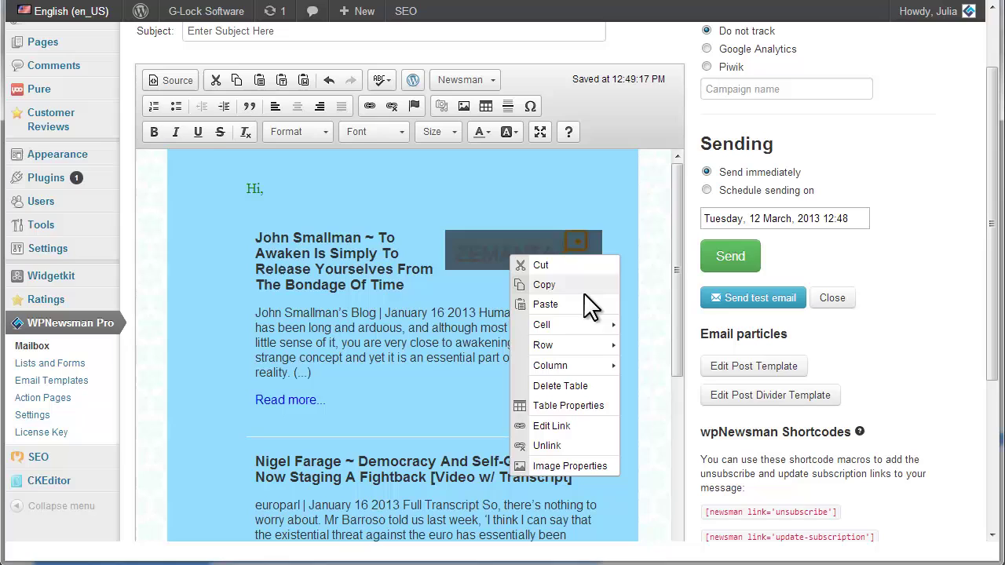
pyautogui.moveTo(590, 320)
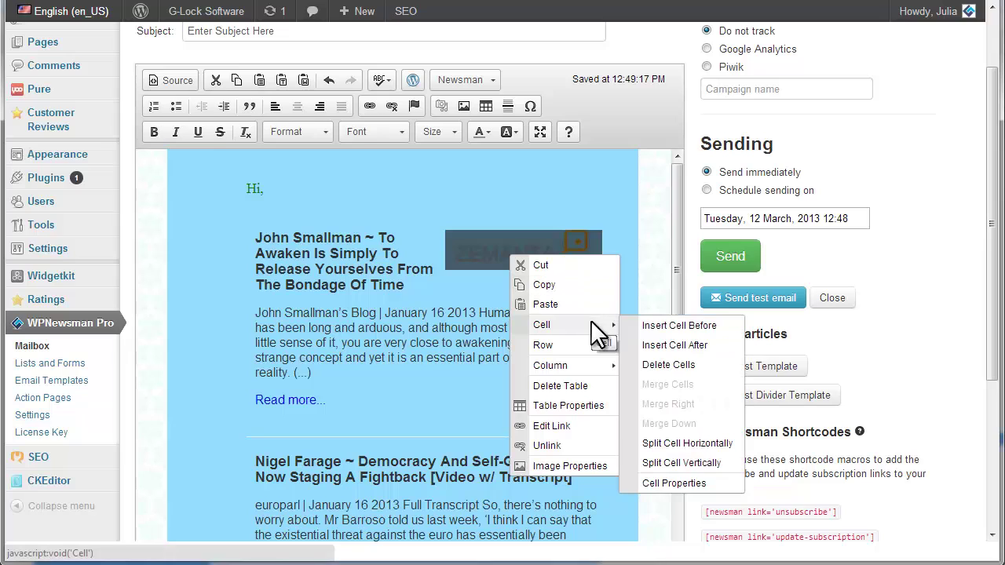
pyautogui.click(707, 362)
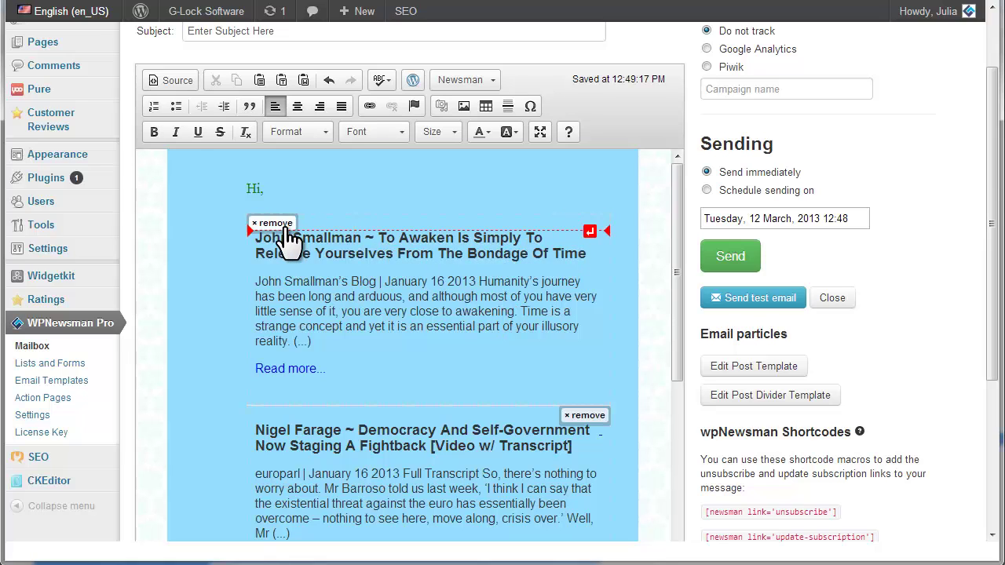
# - Remove the John Smallman post so the email opens with the Nigel Farage post
pyautogui.click(287, 224)
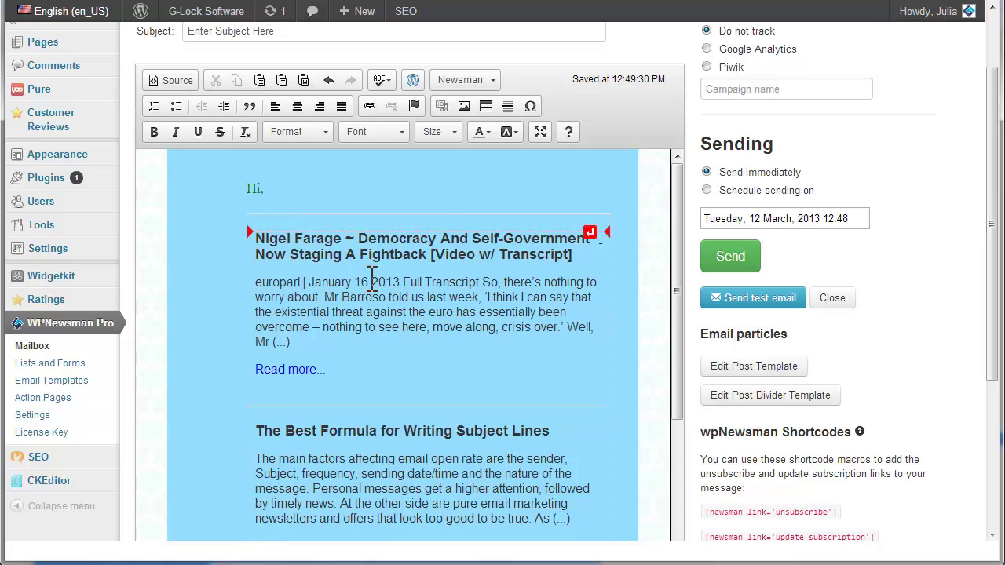
pyautogui.scroll(-4, 516, 328)
pyautogui.scroll(2, 518, 326)
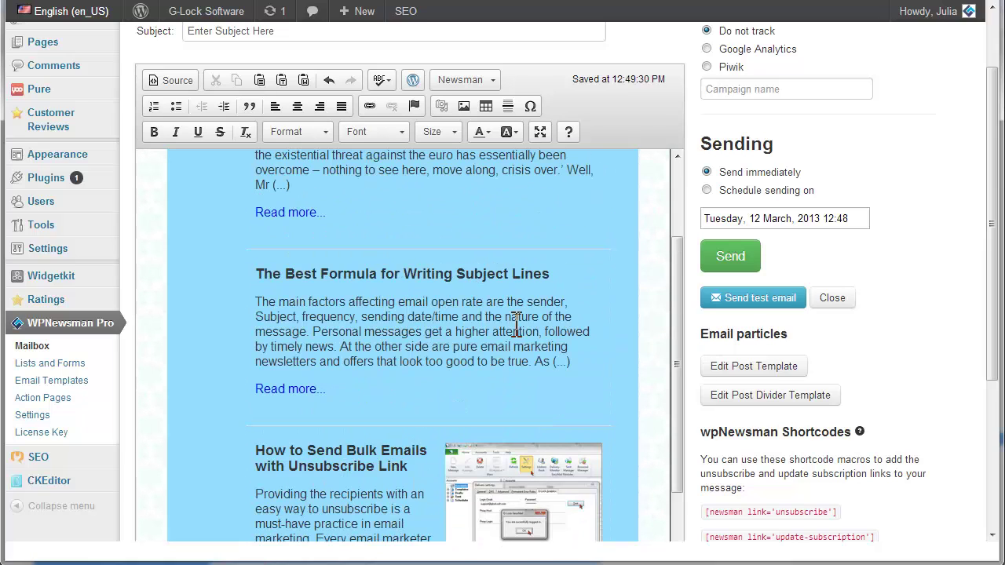
pyautogui.scroll(5, 181, 255)
# - Address the email to the default list and change its subject to 'Weekly newsletter'
pyautogui.click(195, 72)
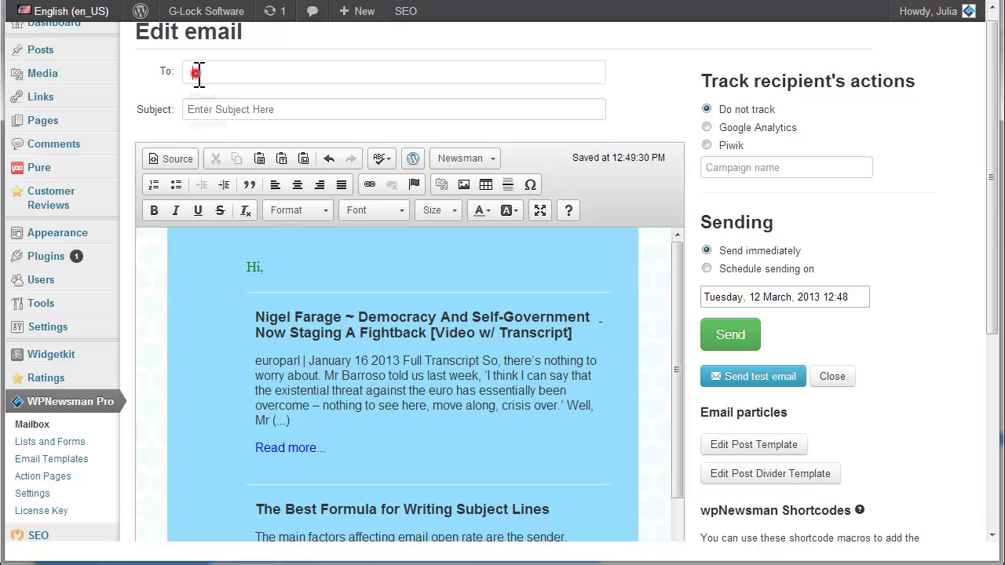
pyautogui.click(206, 95)
pyautogui.click(193, 110)
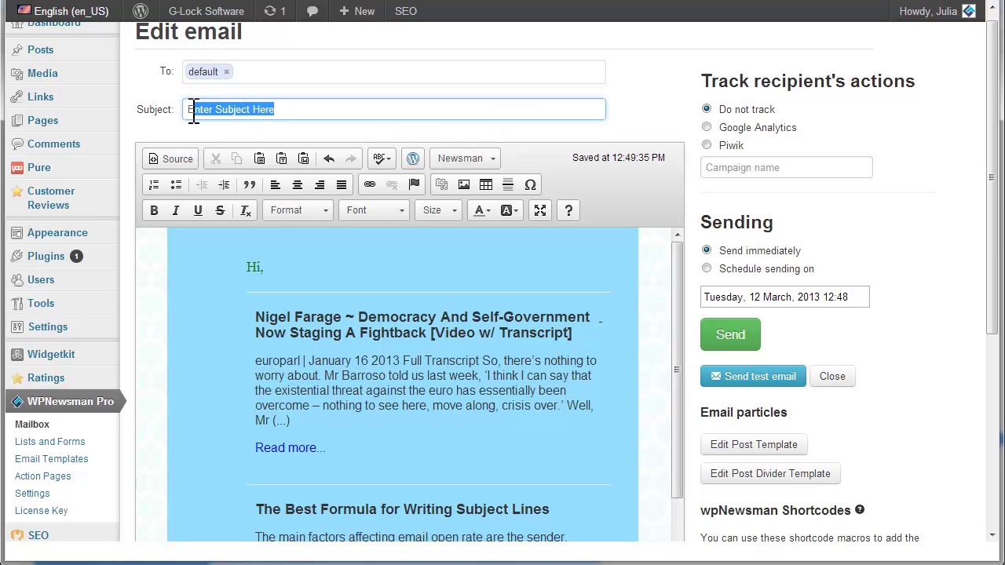
pyautogui.write('Weekly newsletter')
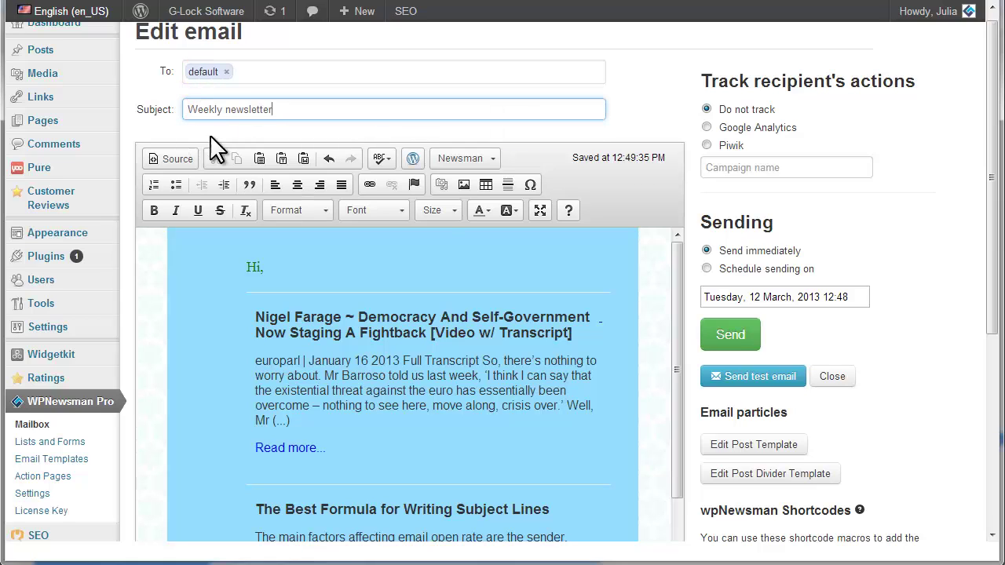
# - Close the email to keep it as a draft in the Mailbox
pyautogui.click(832, 380)
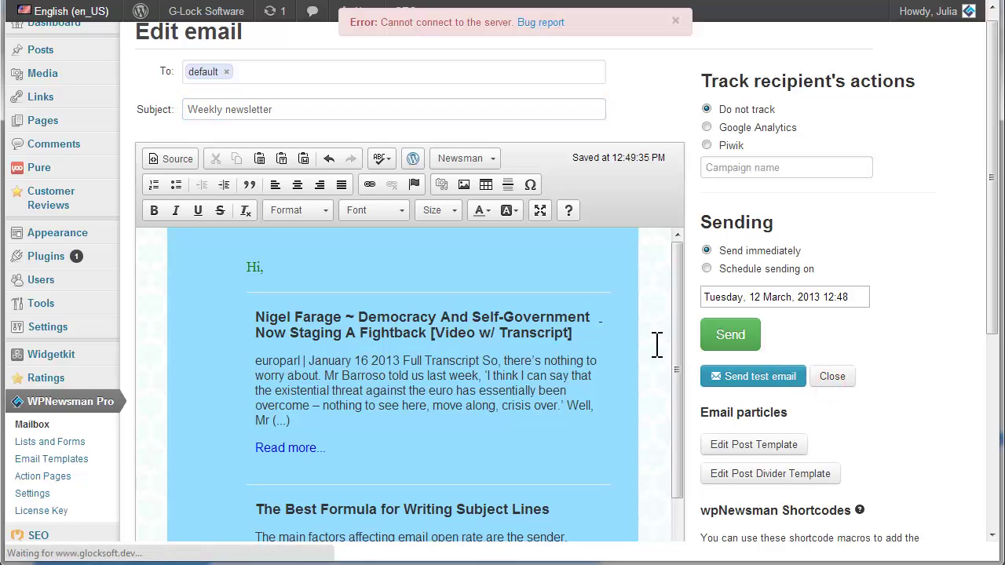